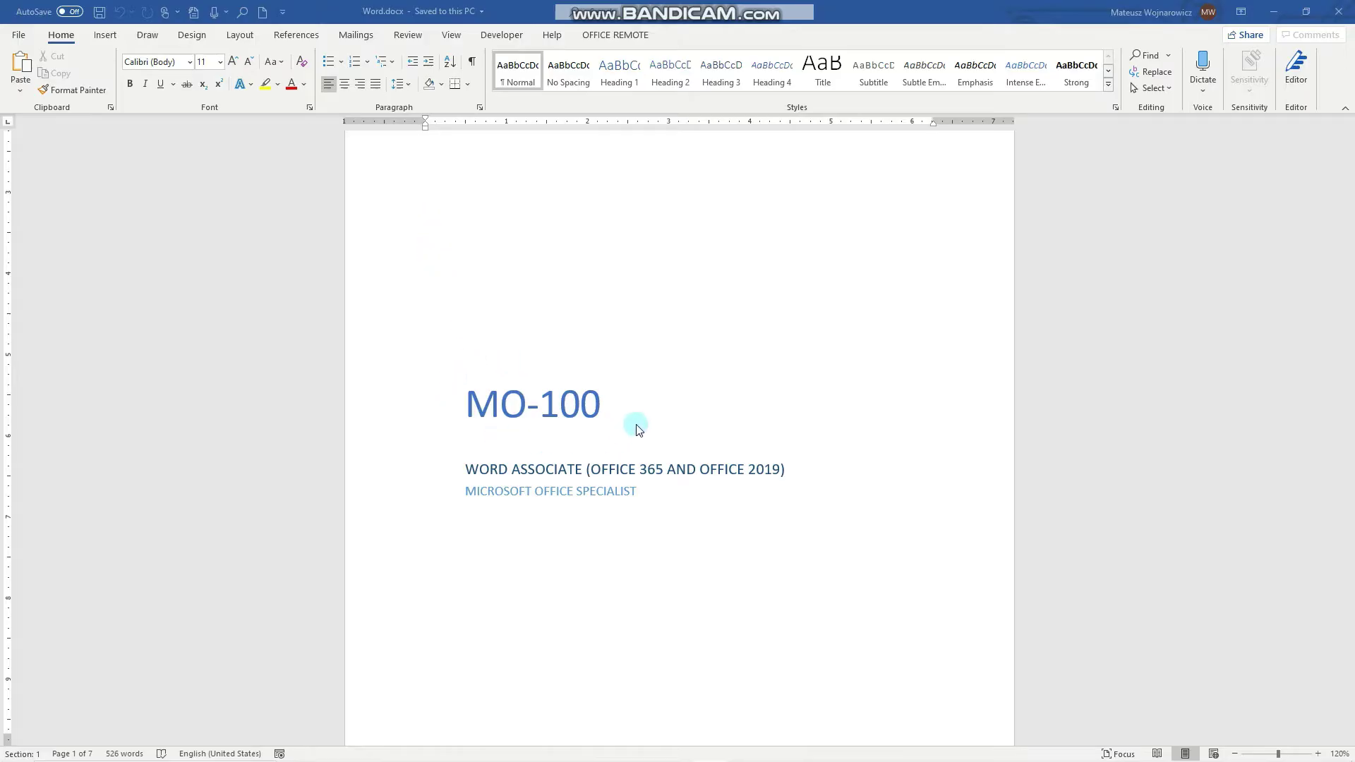
# Click into the MO-100 title page and scroll down to the page 2 outline, showing sections 1.1 to 1.4.
pyautogui.click(537, 469)
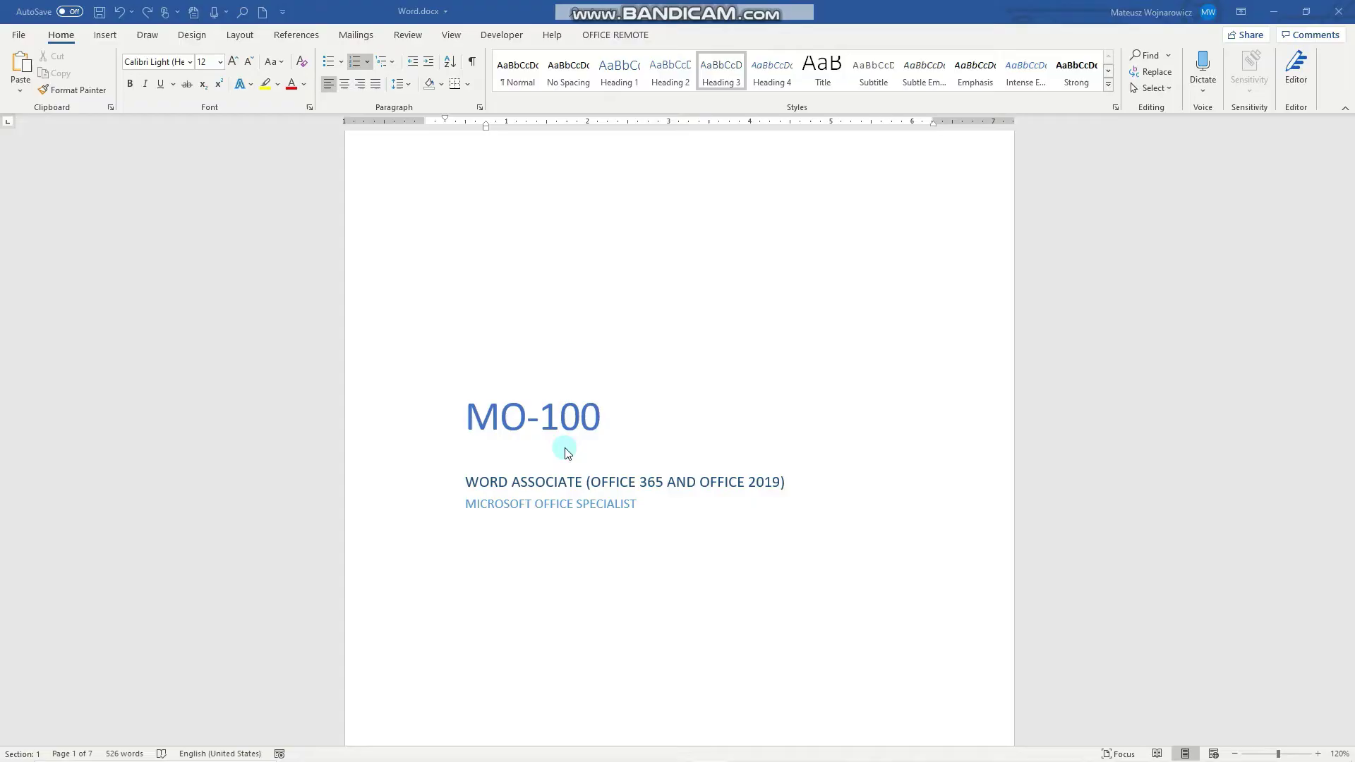
pyautogui.scroll(-10, 561, 452)
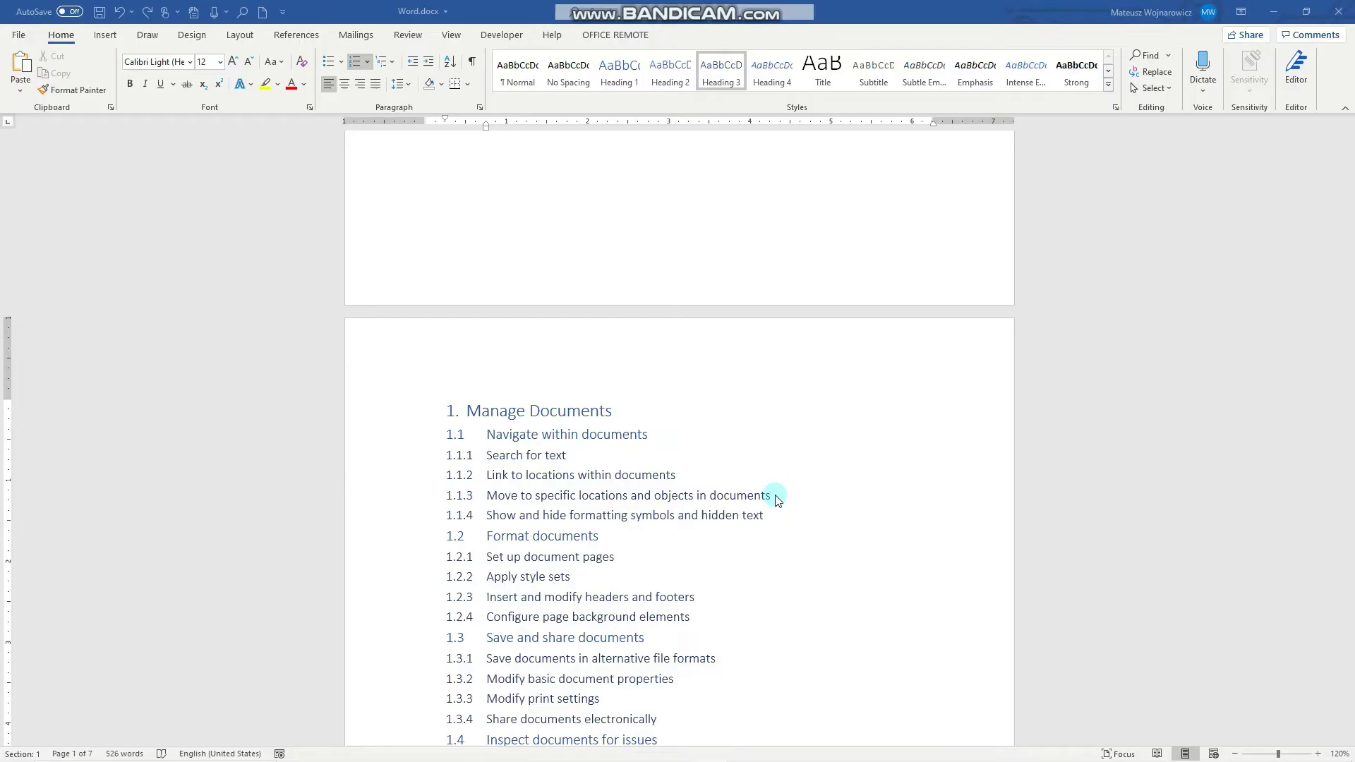
# Open the Navigation pane from Find on the Home tab, clear the old search, and show Headings.
pyautogui.click(63, 40)
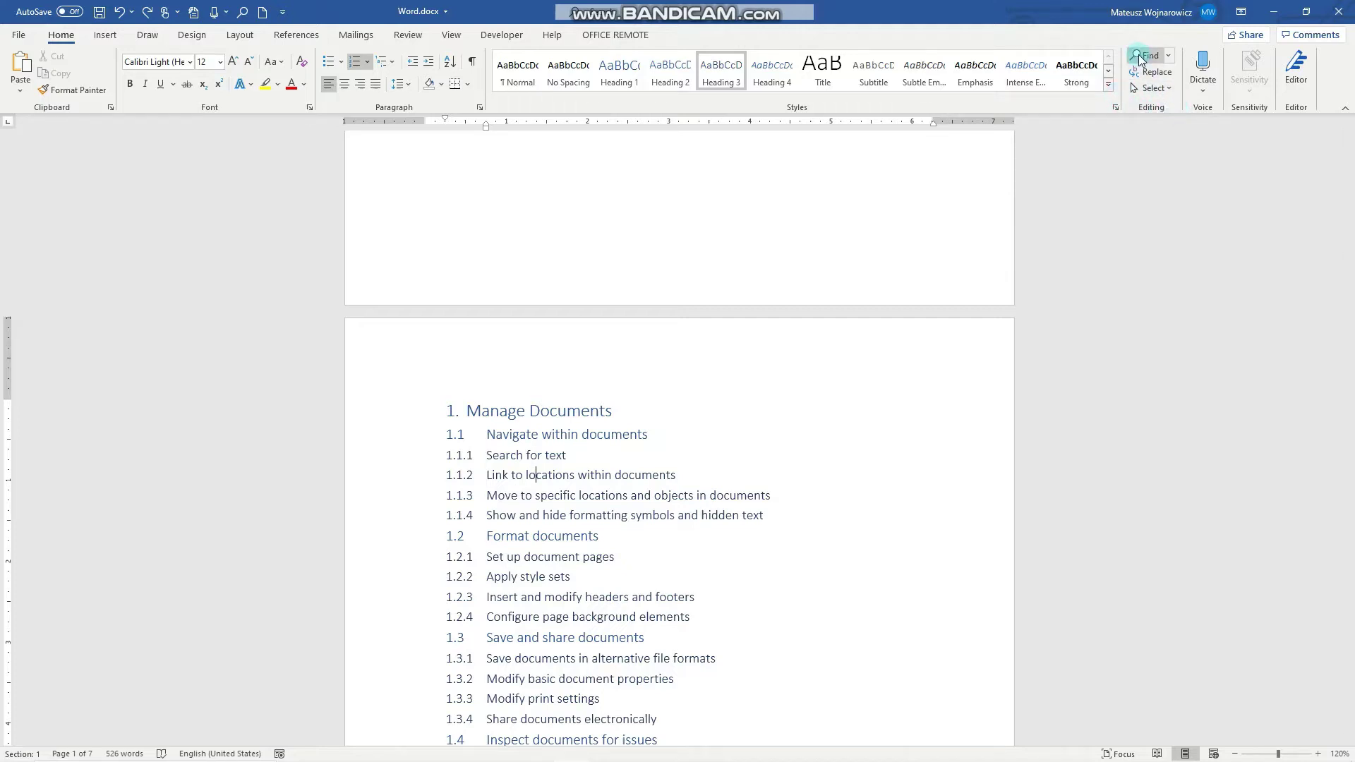
pyautogui.click(1142, 57)
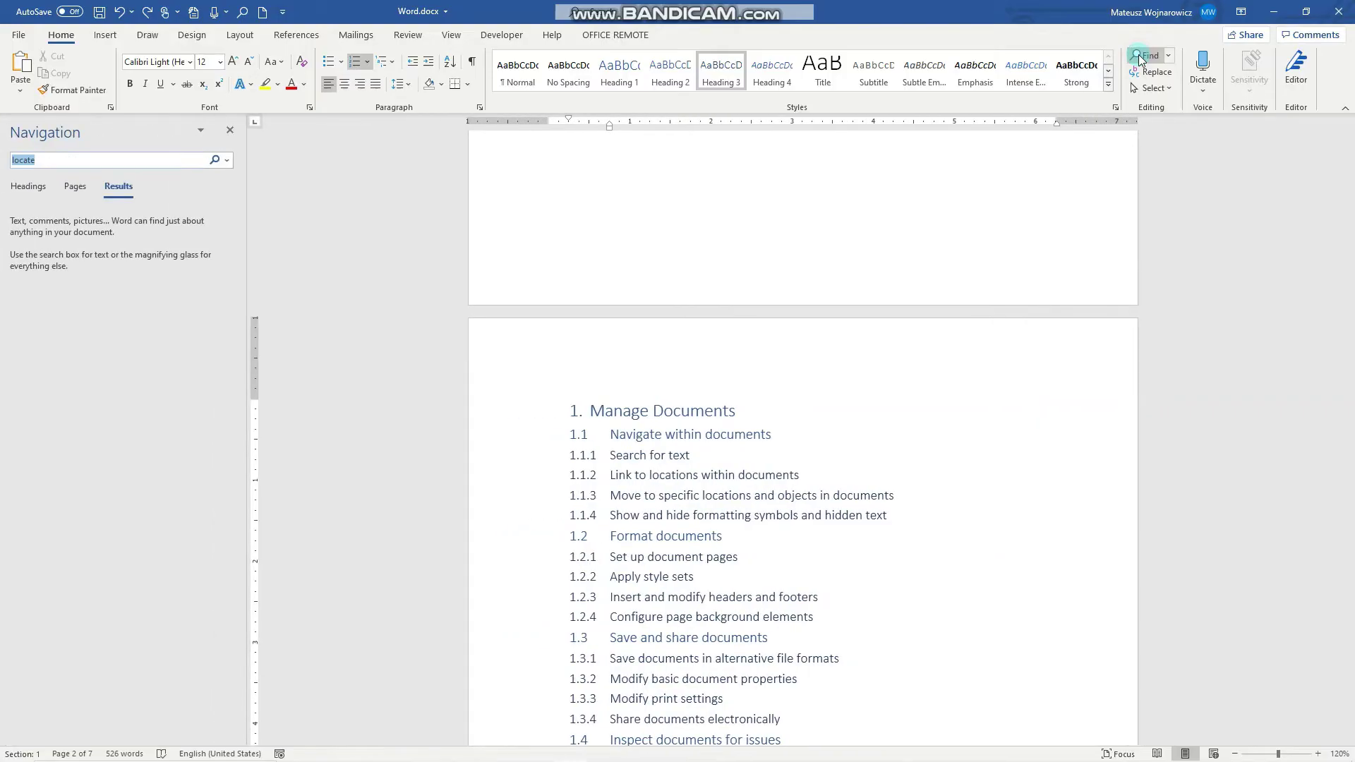
pyautogui.click(214, 160)
pyautogui.click(214, 160)
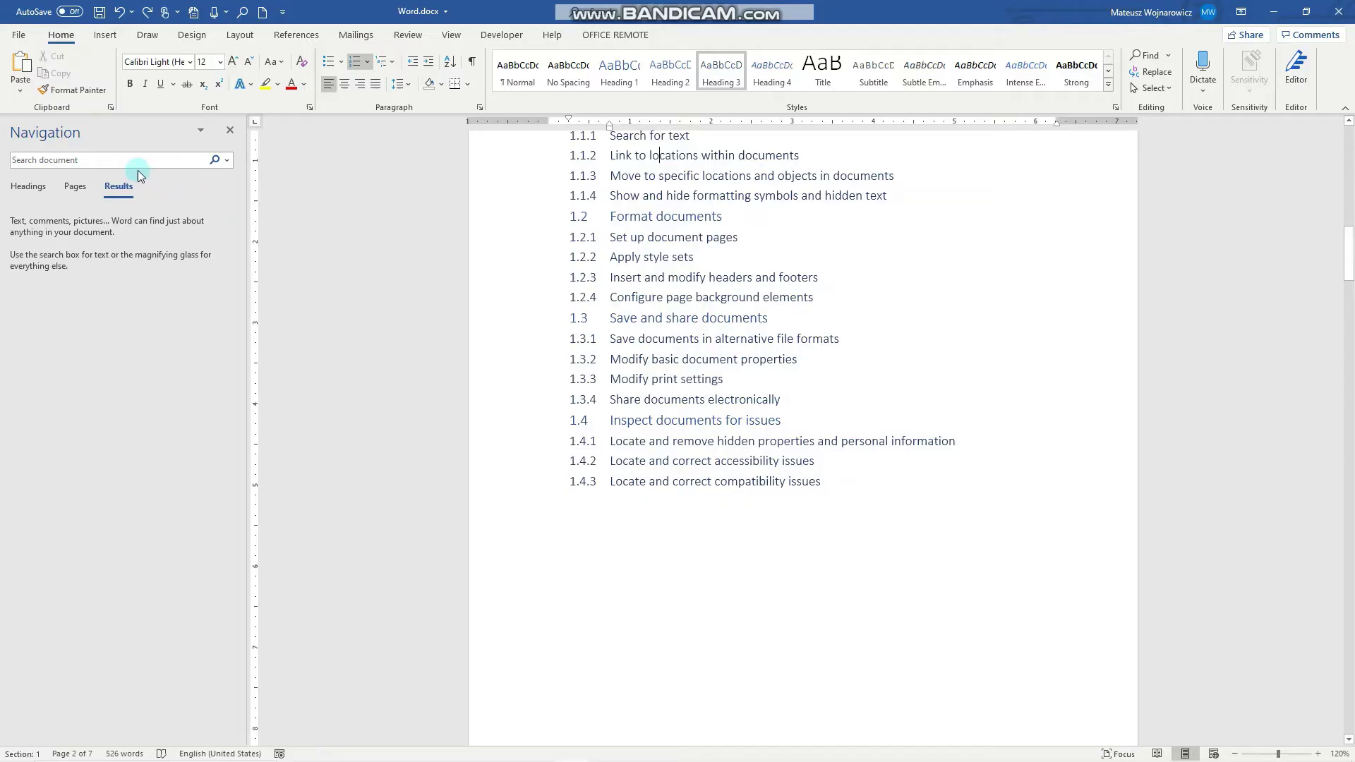
pyautogui.click(20, 189)
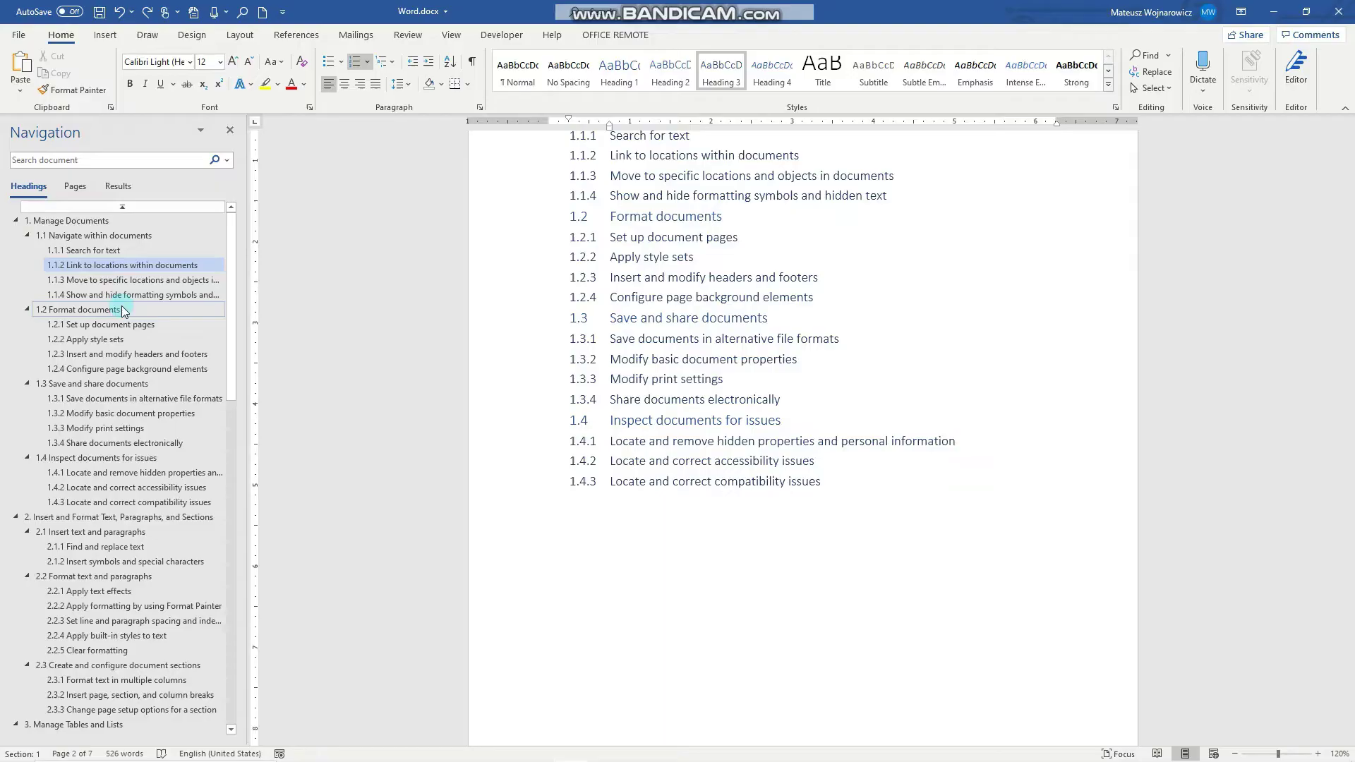
# Jump through headings 1.3, 2.1.2, 2.3 and 1.1.3, then select the 'Search for text' line.
pyautogui.click(100, 382)
pyautogui.click(96, 561)
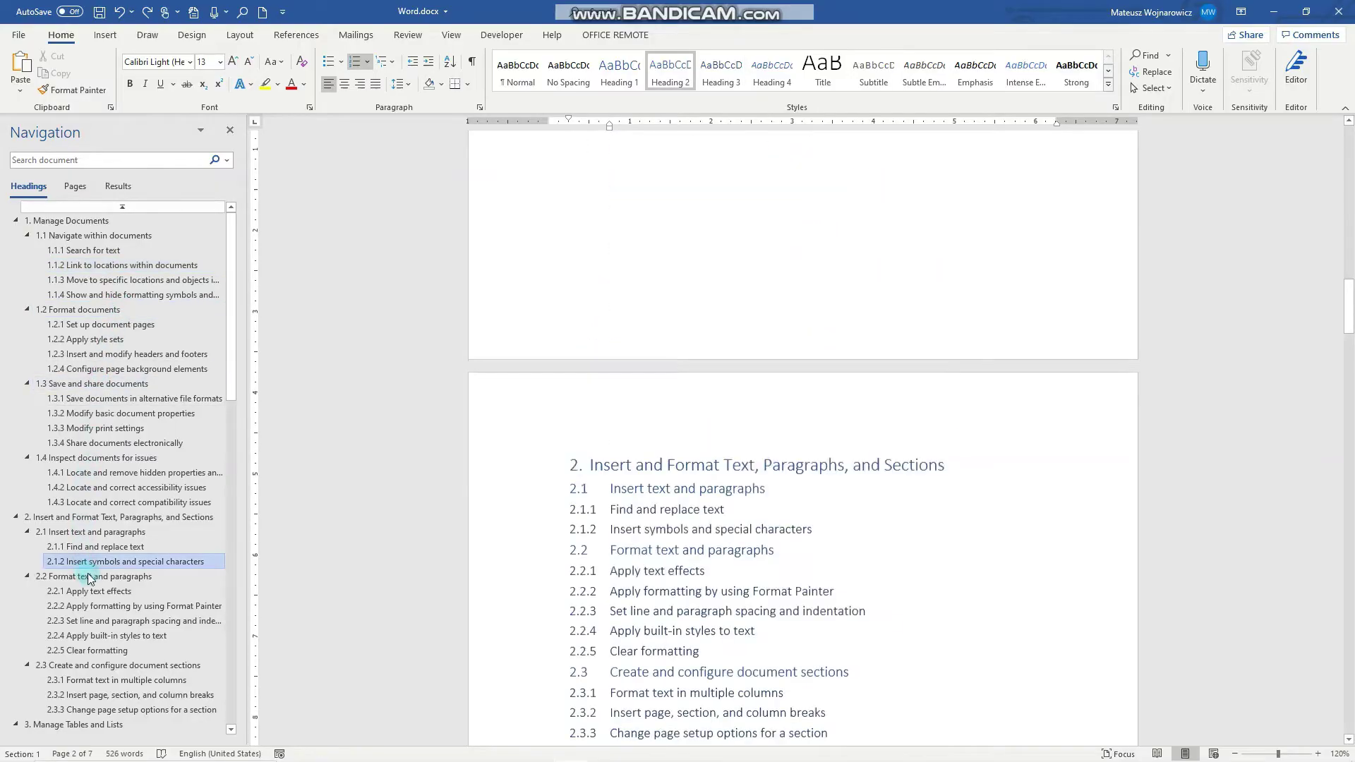
pyautogui.click(124, 661)
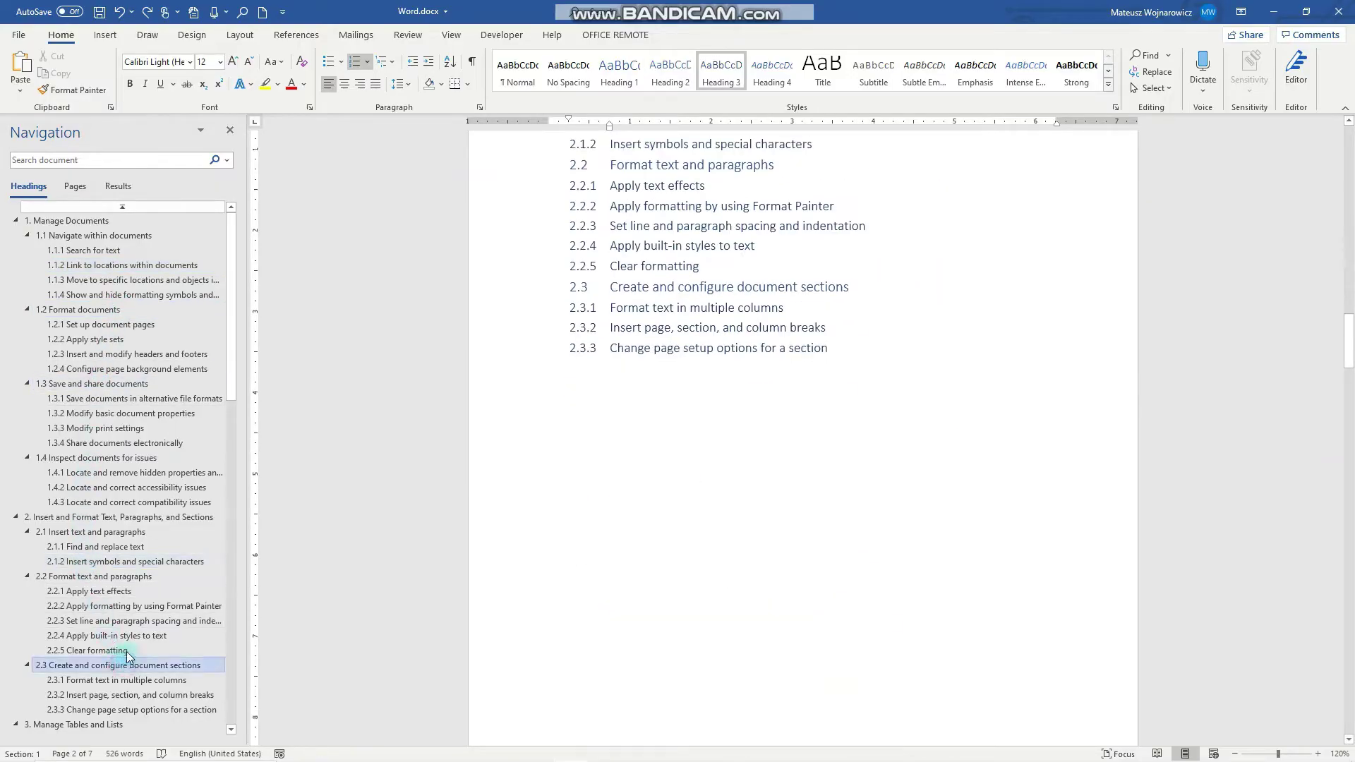
pyautogui.click(128, 280)
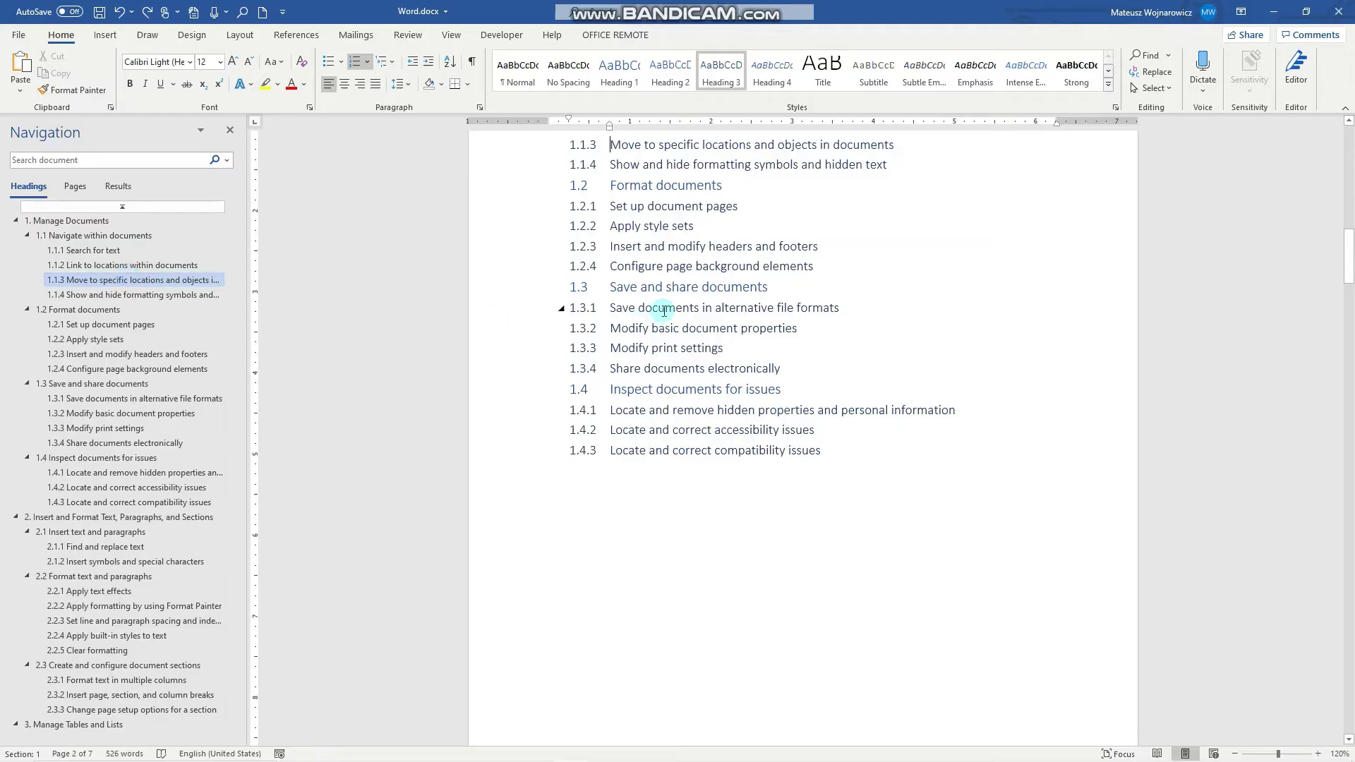
pyautogui.scroll(3, 650, 397)
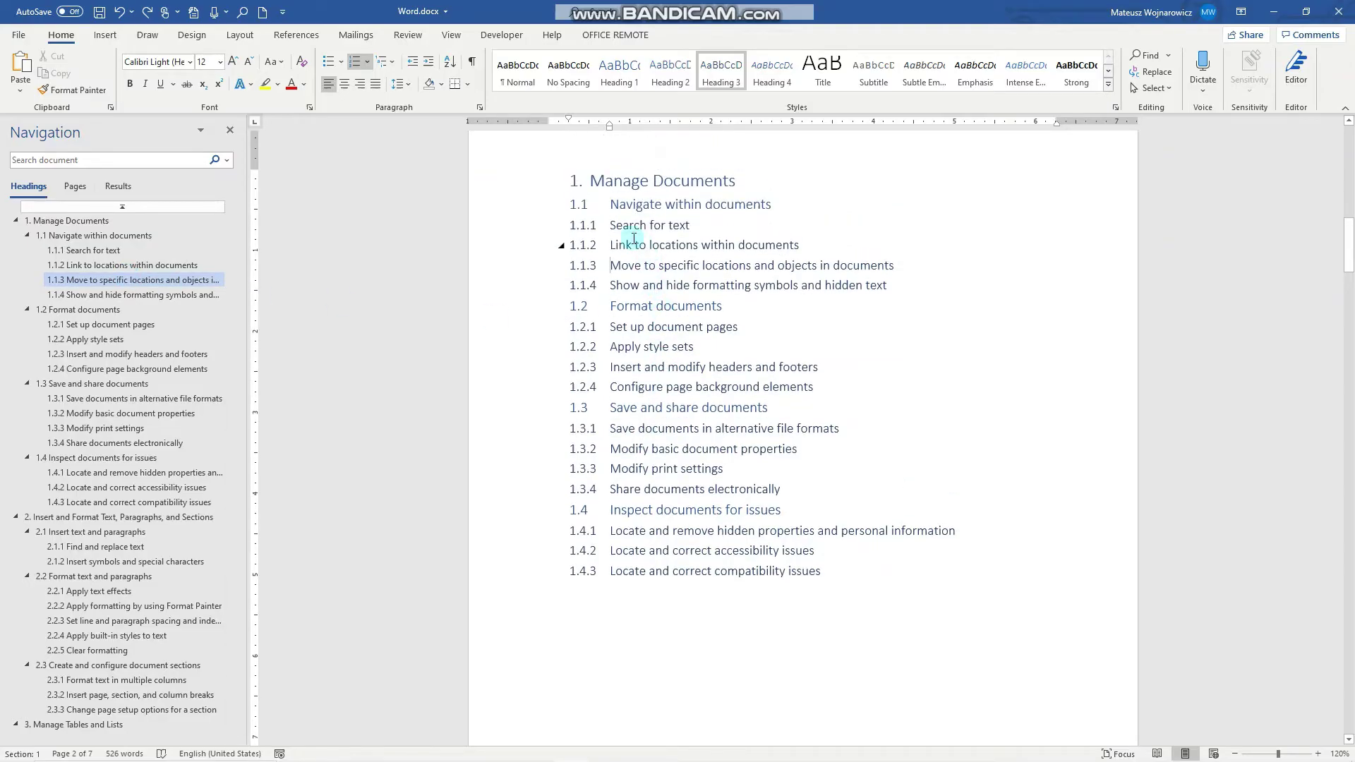
pyautogui.moveTo(610, 225); pyautogui.dragTo(702, 226)
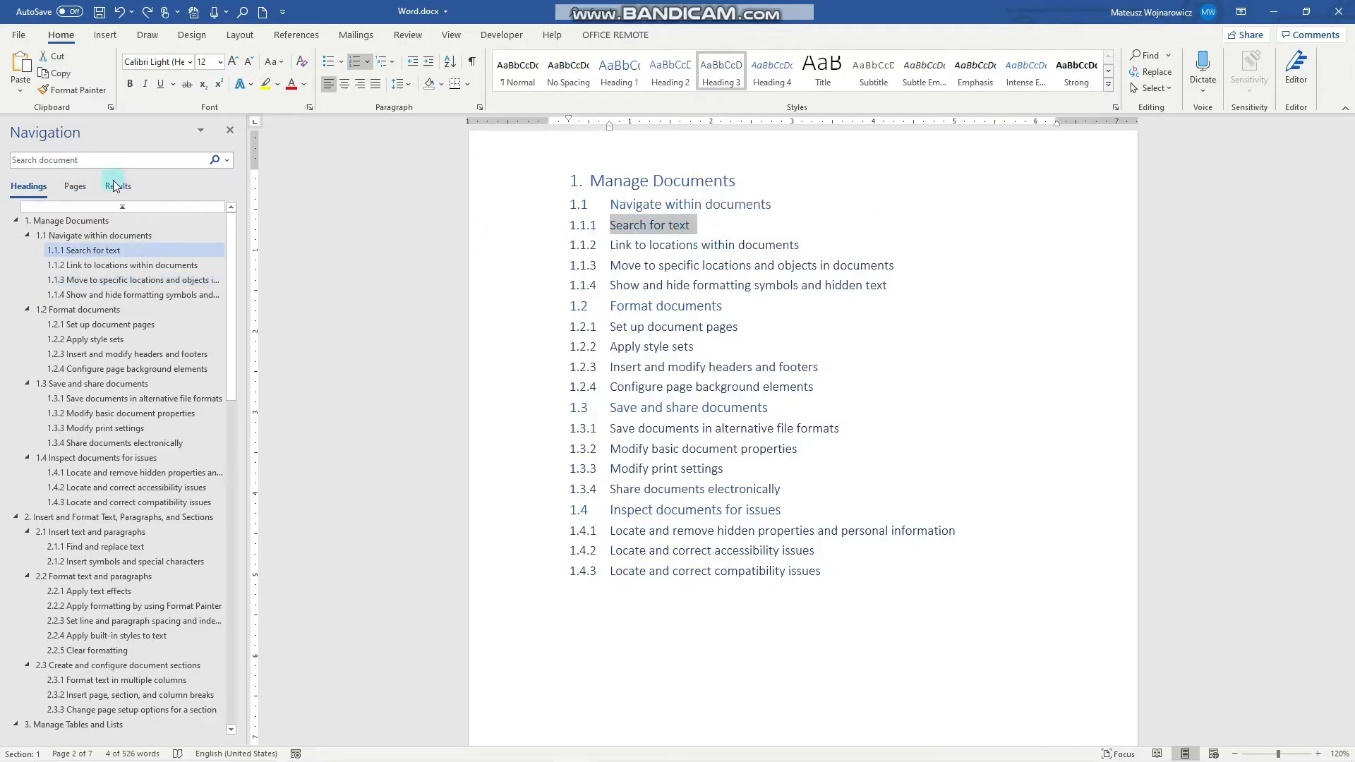
# Search the document for 'locate' and visit each of its three matches in items 1.4.1–1.4.3.
pyautogui.click(755, 226)
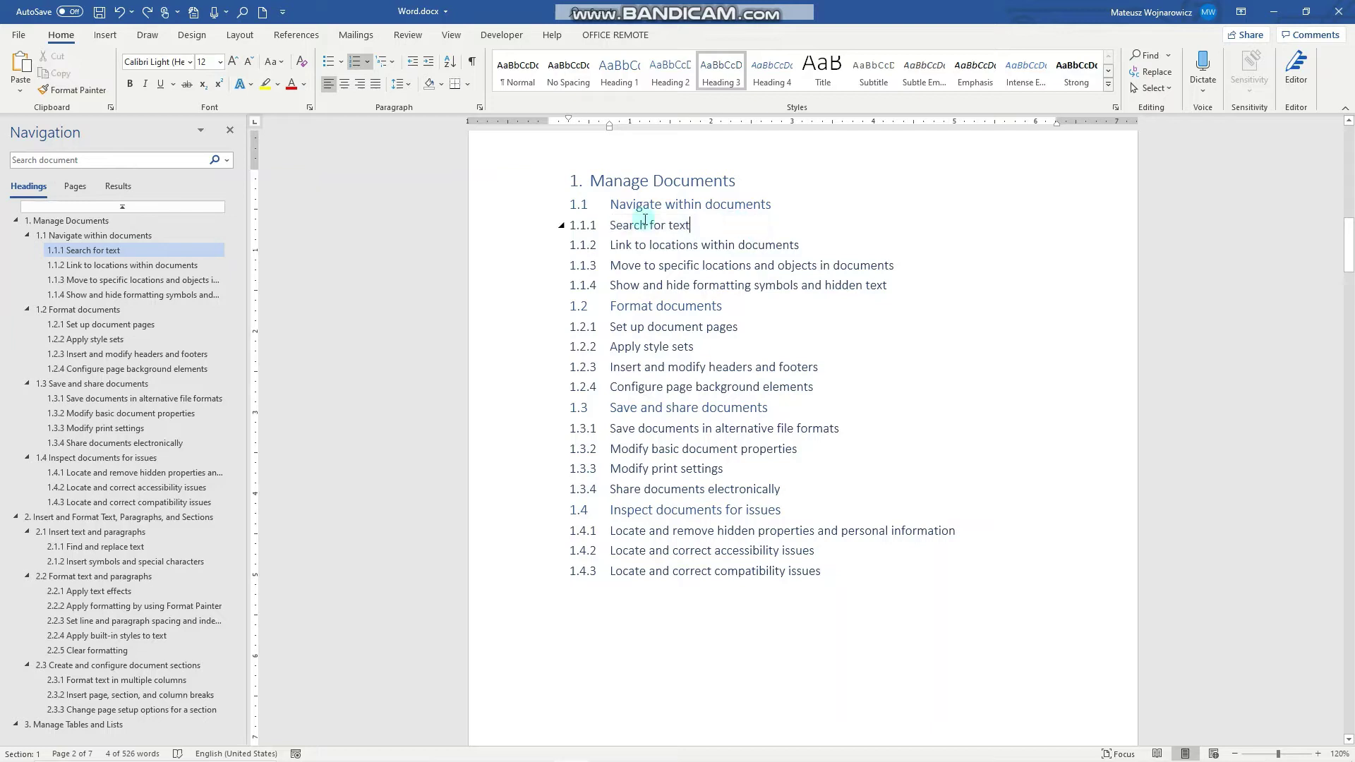
pyautogui.click(118, 188)
pyautogui.click(105, 158)
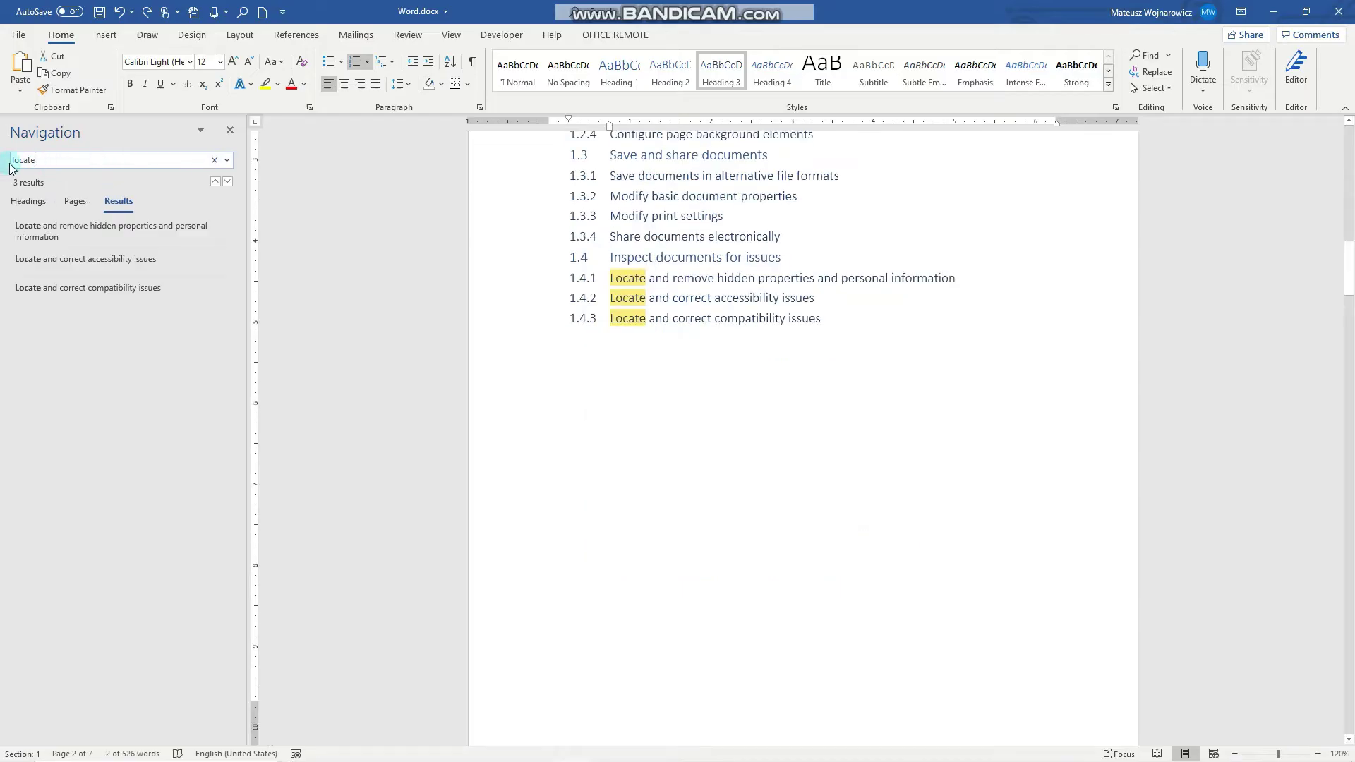
pyautogui.click(43, 161)
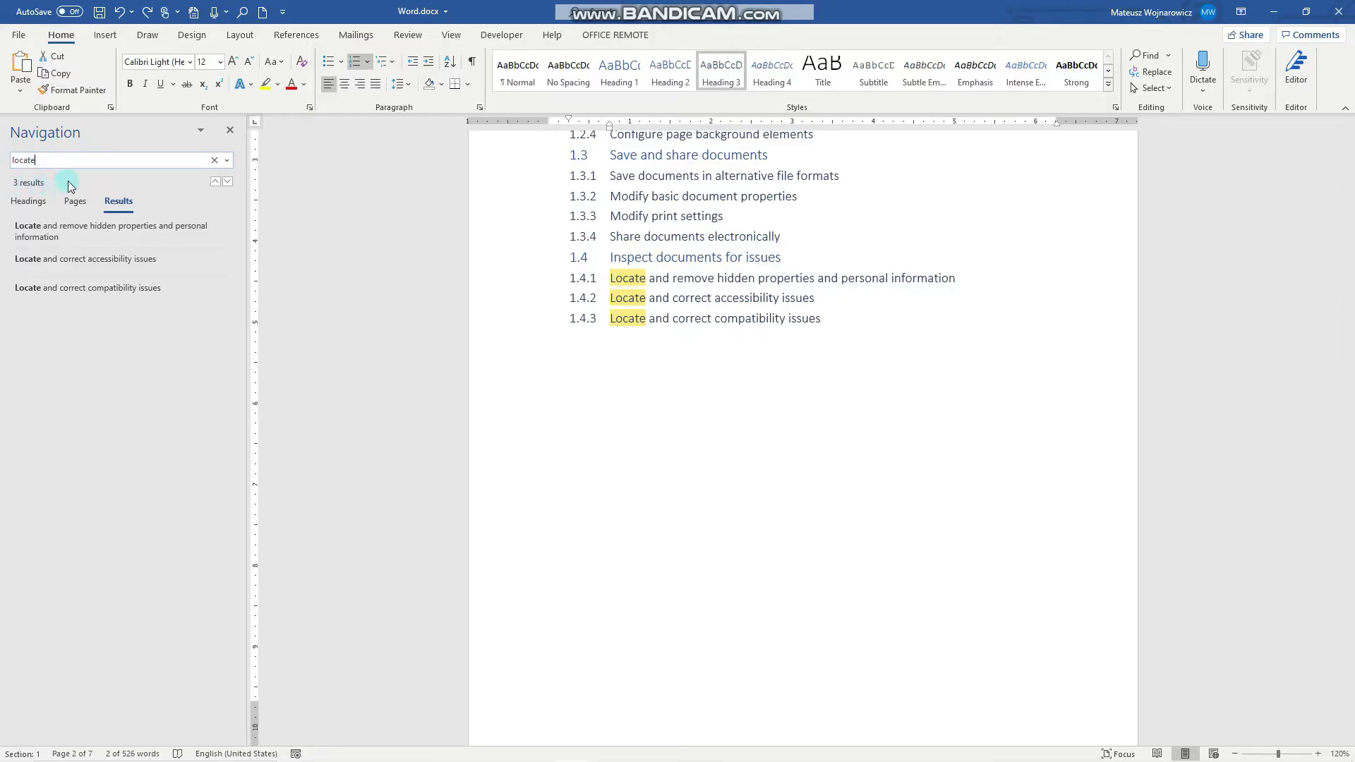
pyautogui.click(86, 233)
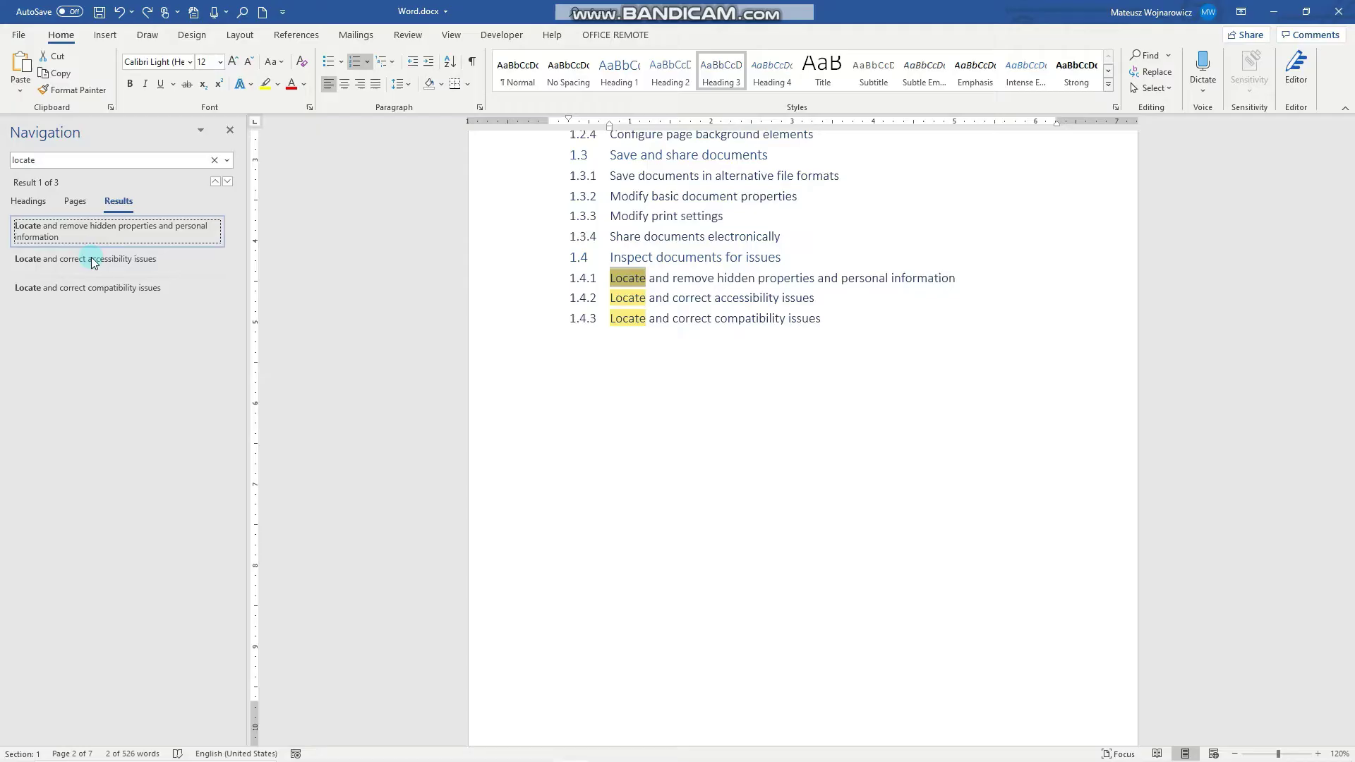
pyautogui.click(92, 260)
pyautogui.click(99, 292)
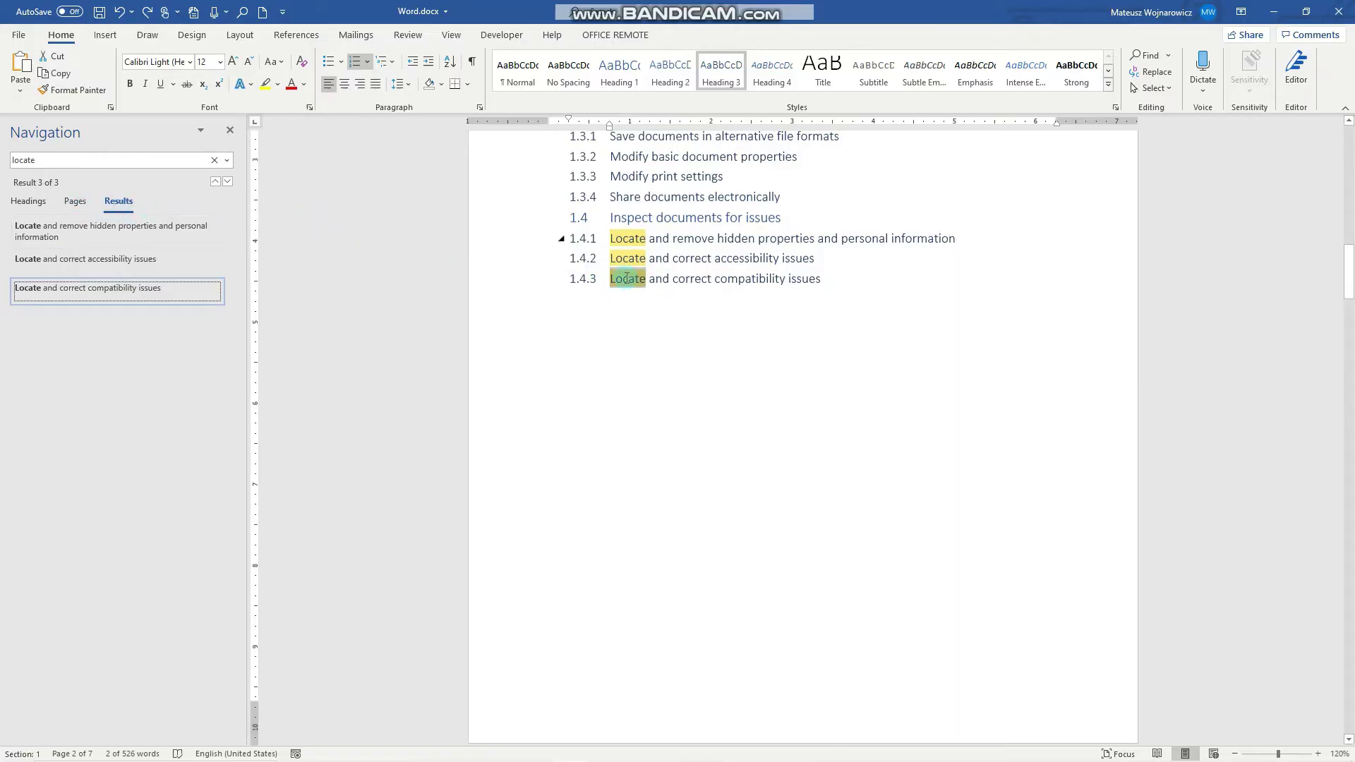
pyautogui.scroll(5, 593, 261)
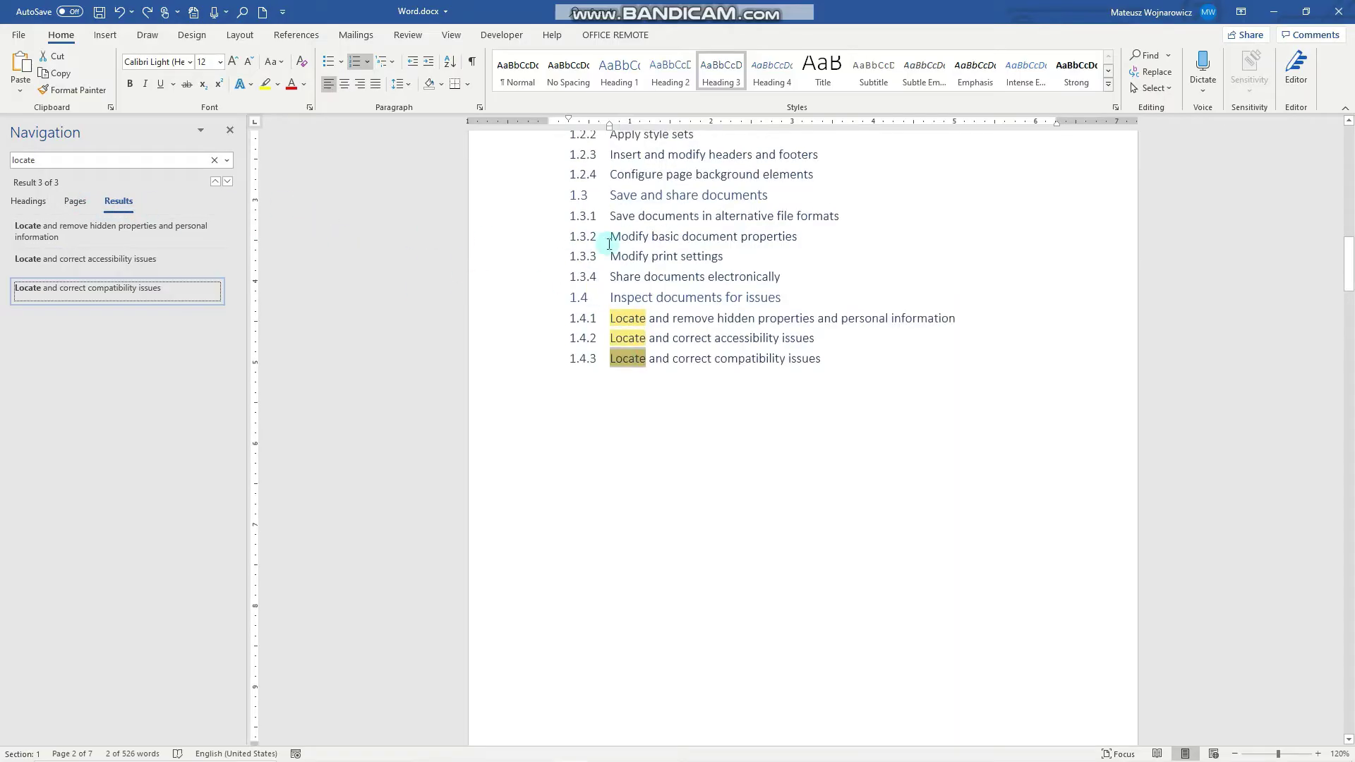
# Close the Navigation pane, type 'Chapter 3' on the empty line below 1.4.3, and select it.
pyautogui.click(230, 129)
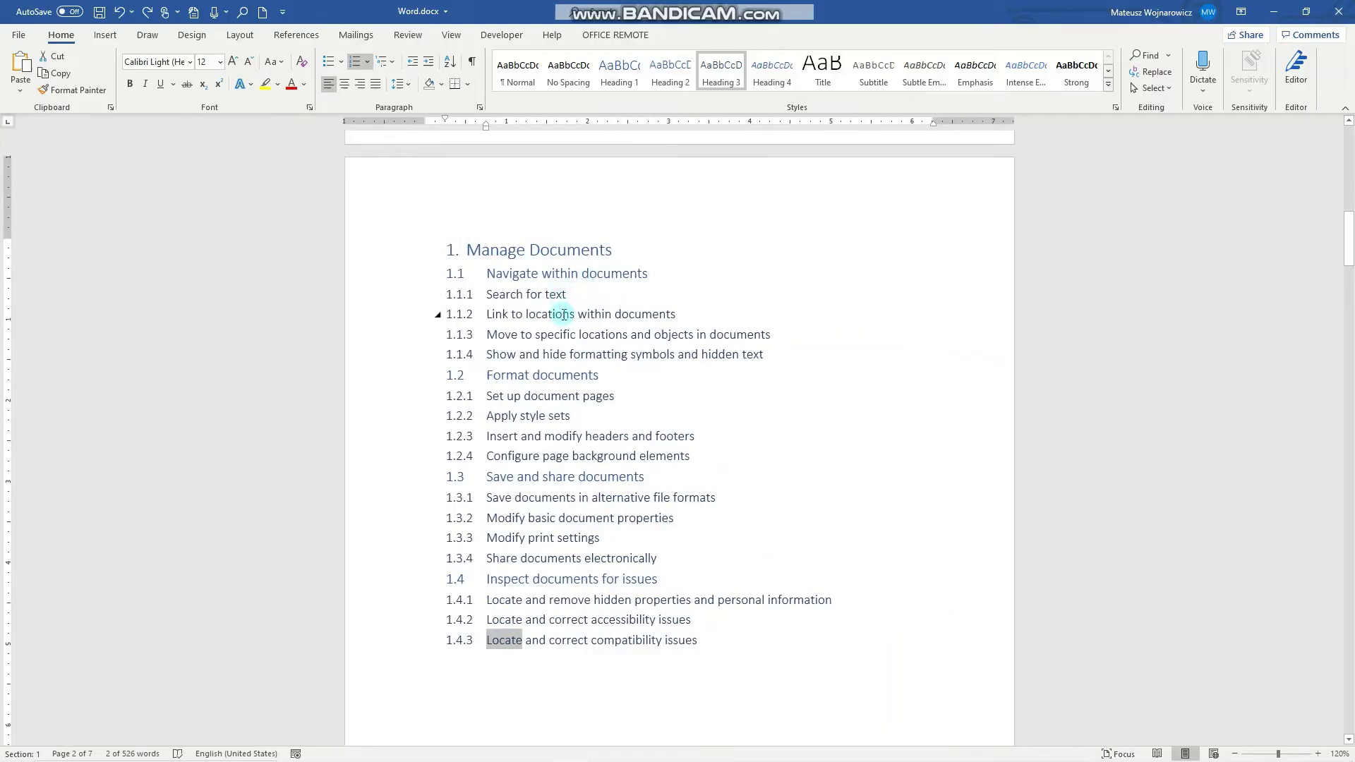
pyautogui.click(556, 680)
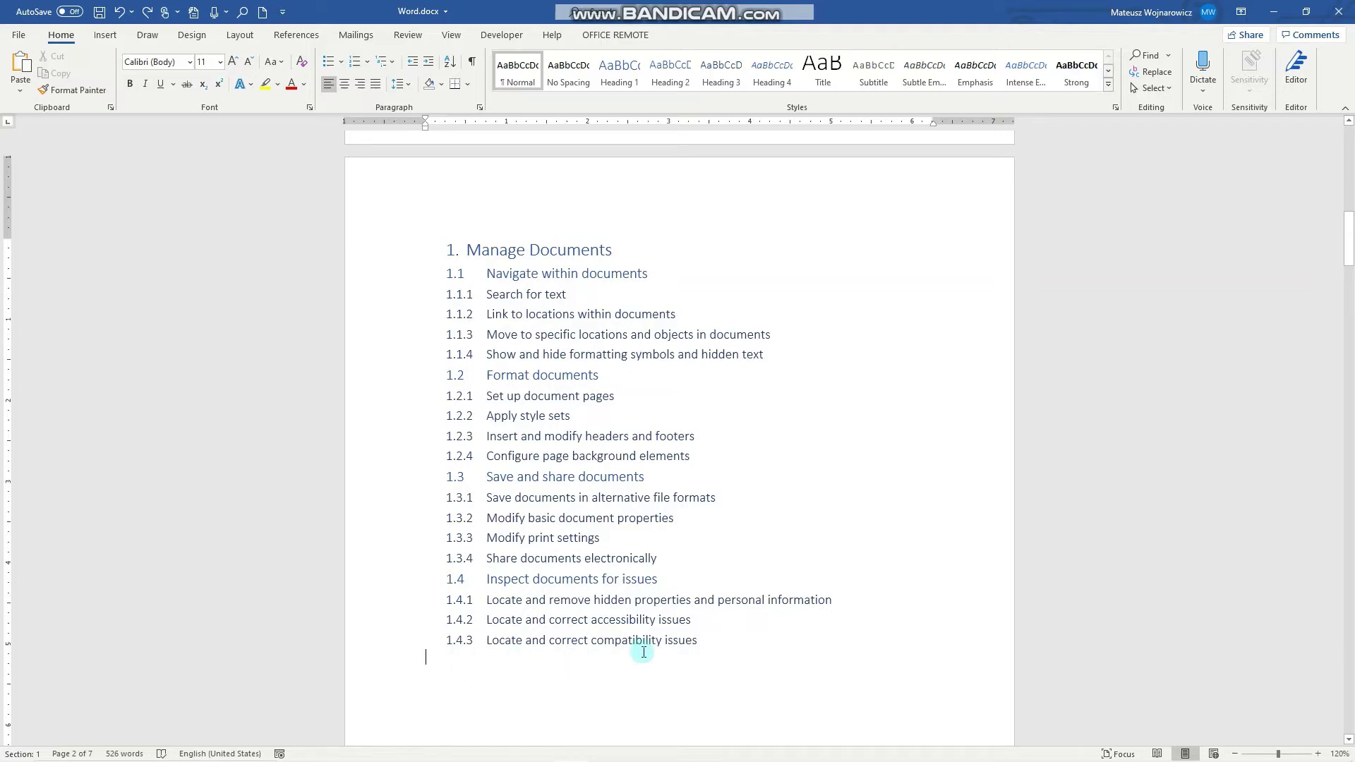
pyautogui.write('Chapter 3')
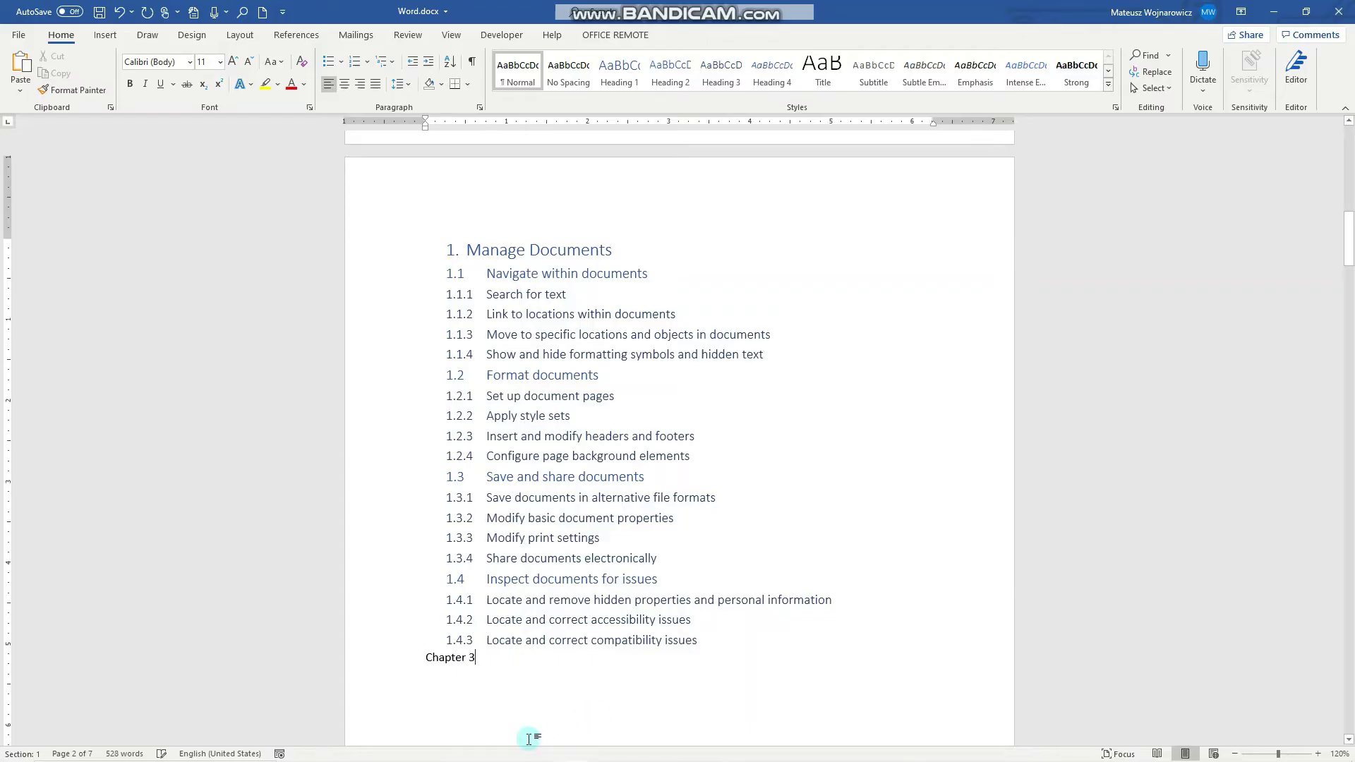
pyautogui.moveTo(480, 658); pyautogui.dragTo(427, 659)
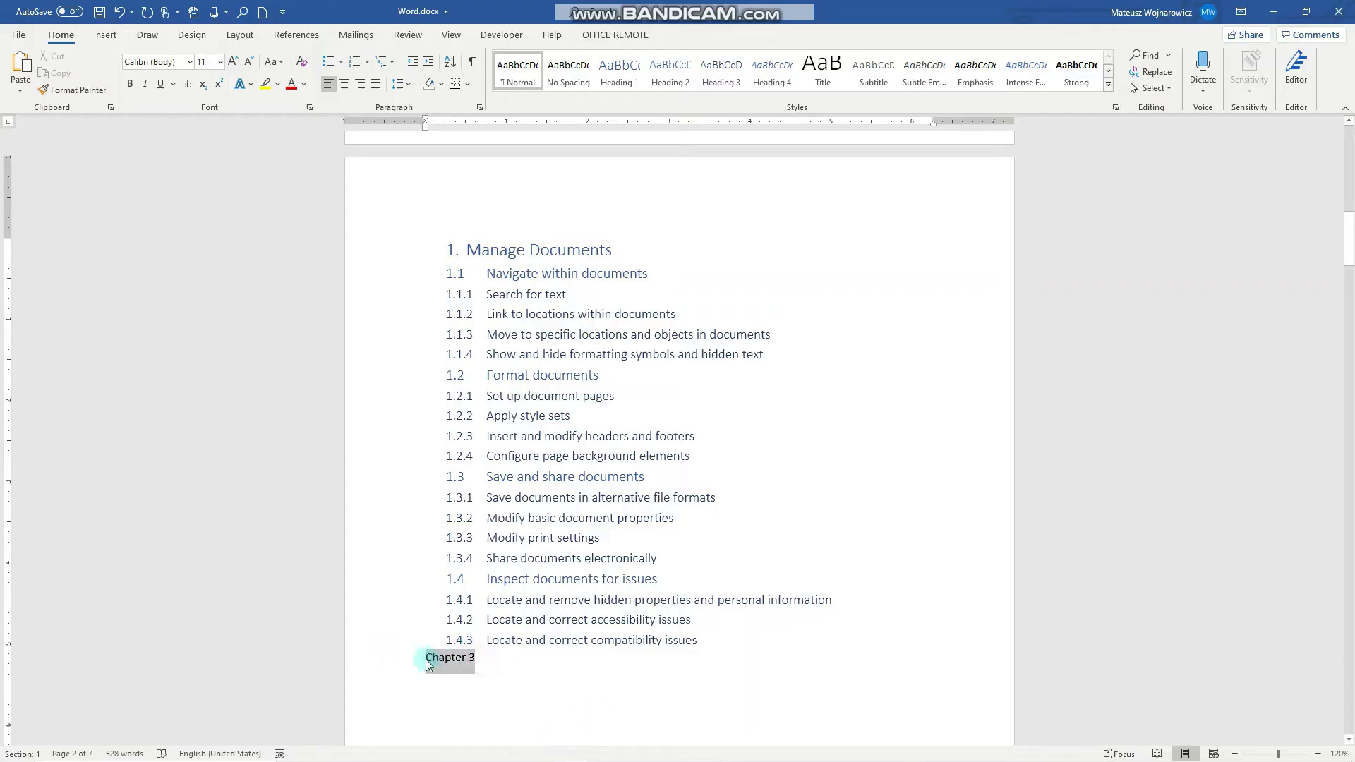
pyautogui.click(412, 658)
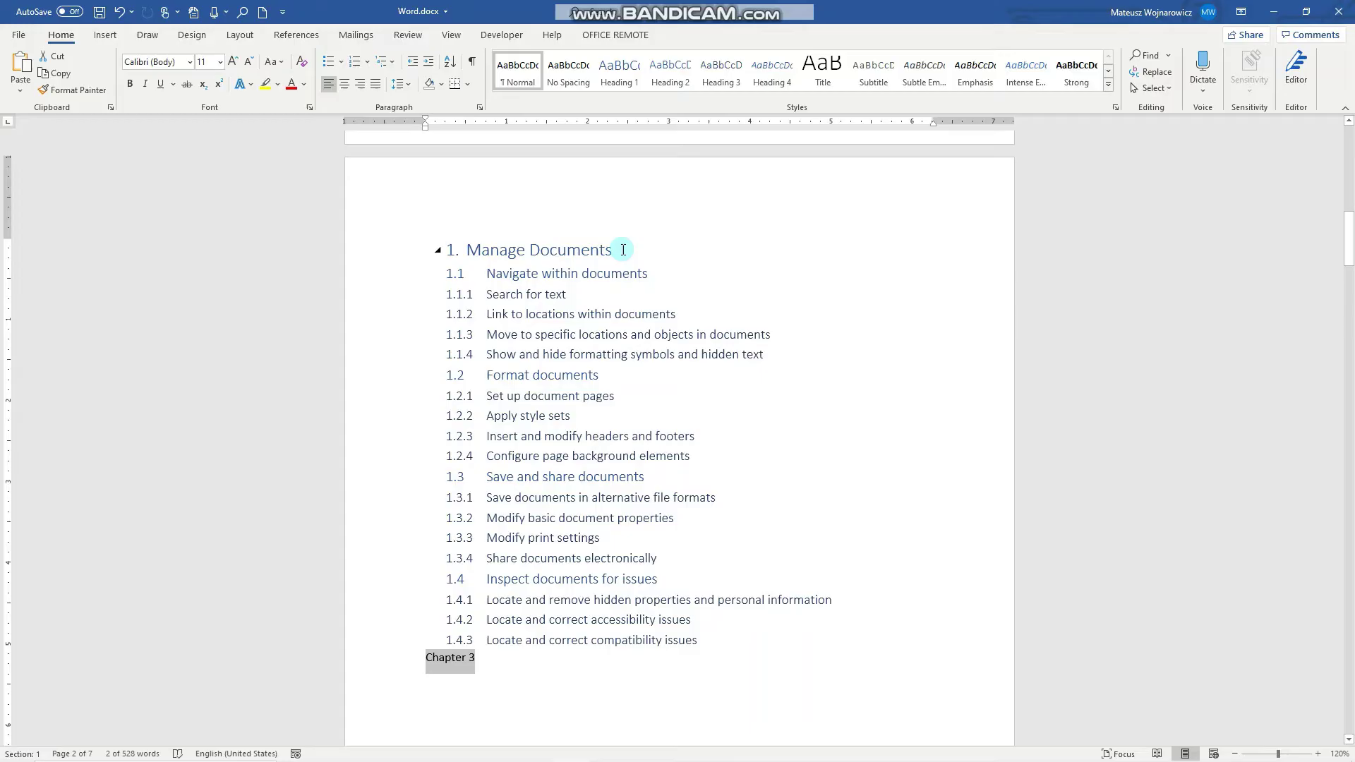
# Start a hyperlink on 'Chapter 3' from Insert > Link, targeting Place in This Document.
pyautogui.click(119, 34)
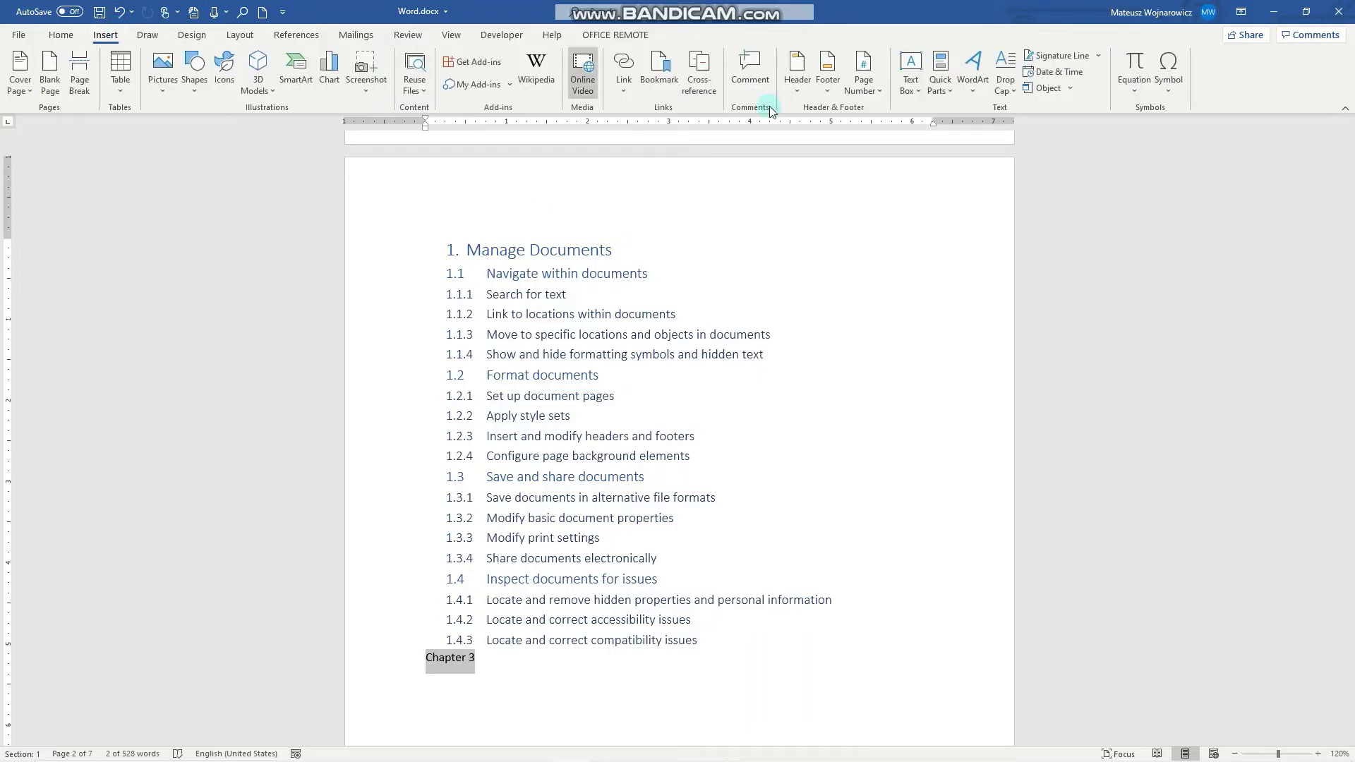
pyautogui.click(631, 69)
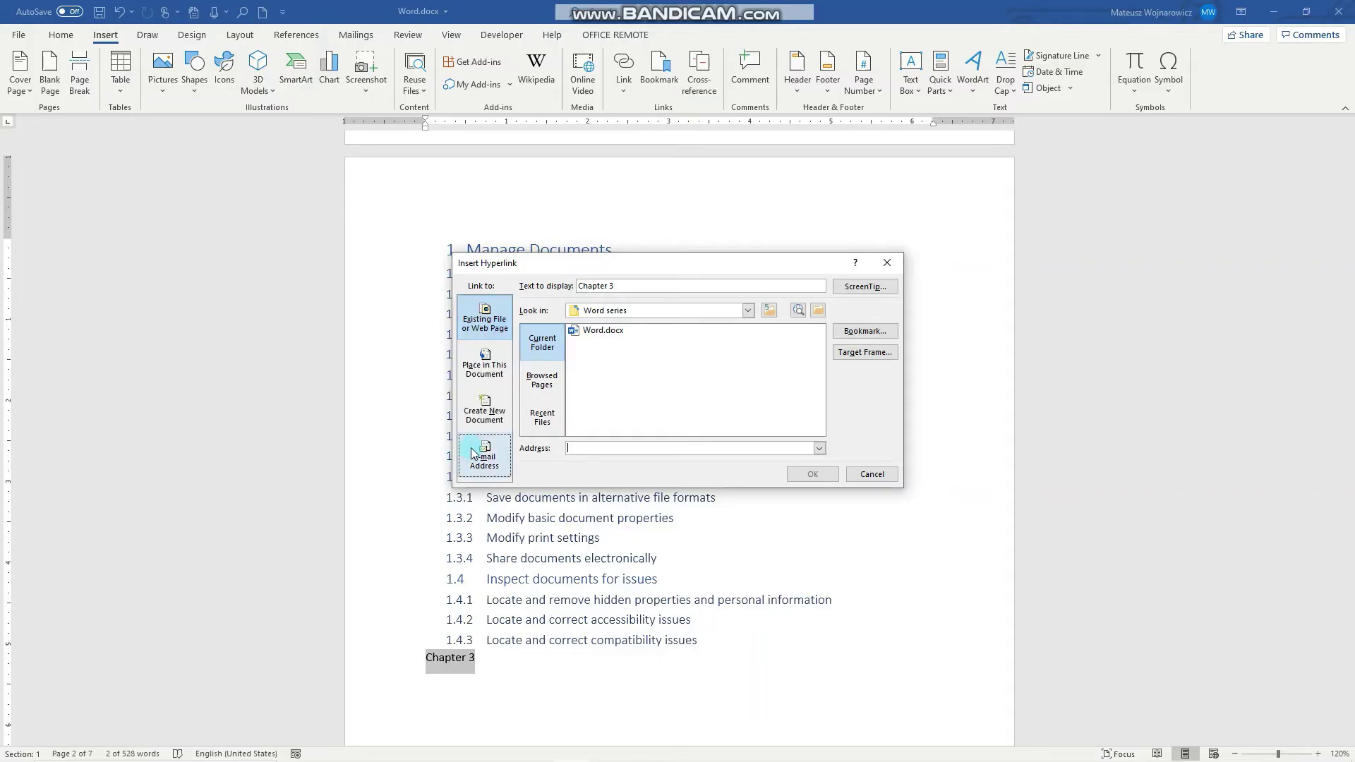
pyautogui.click(495, 376)
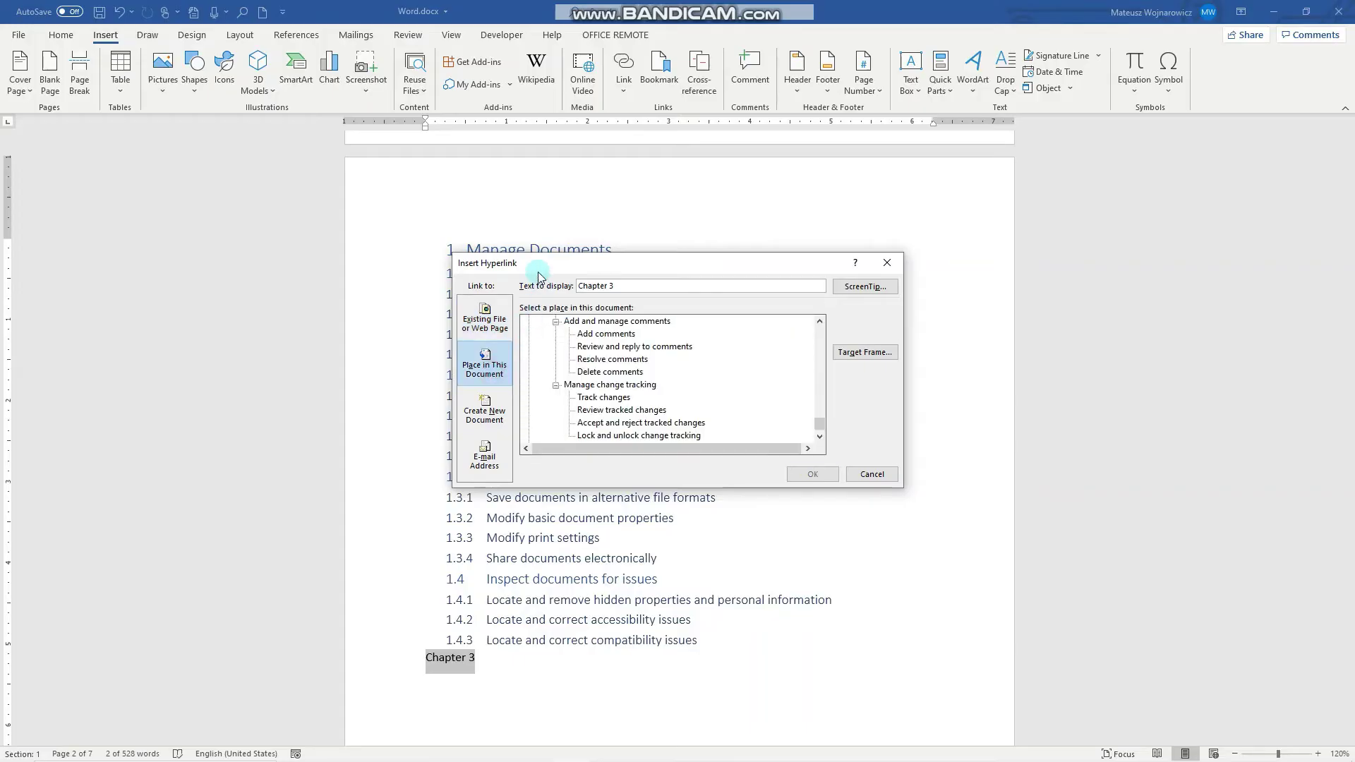
pyautogui.moveTo(539, 269); pyautogui.dragTo(879, 316)
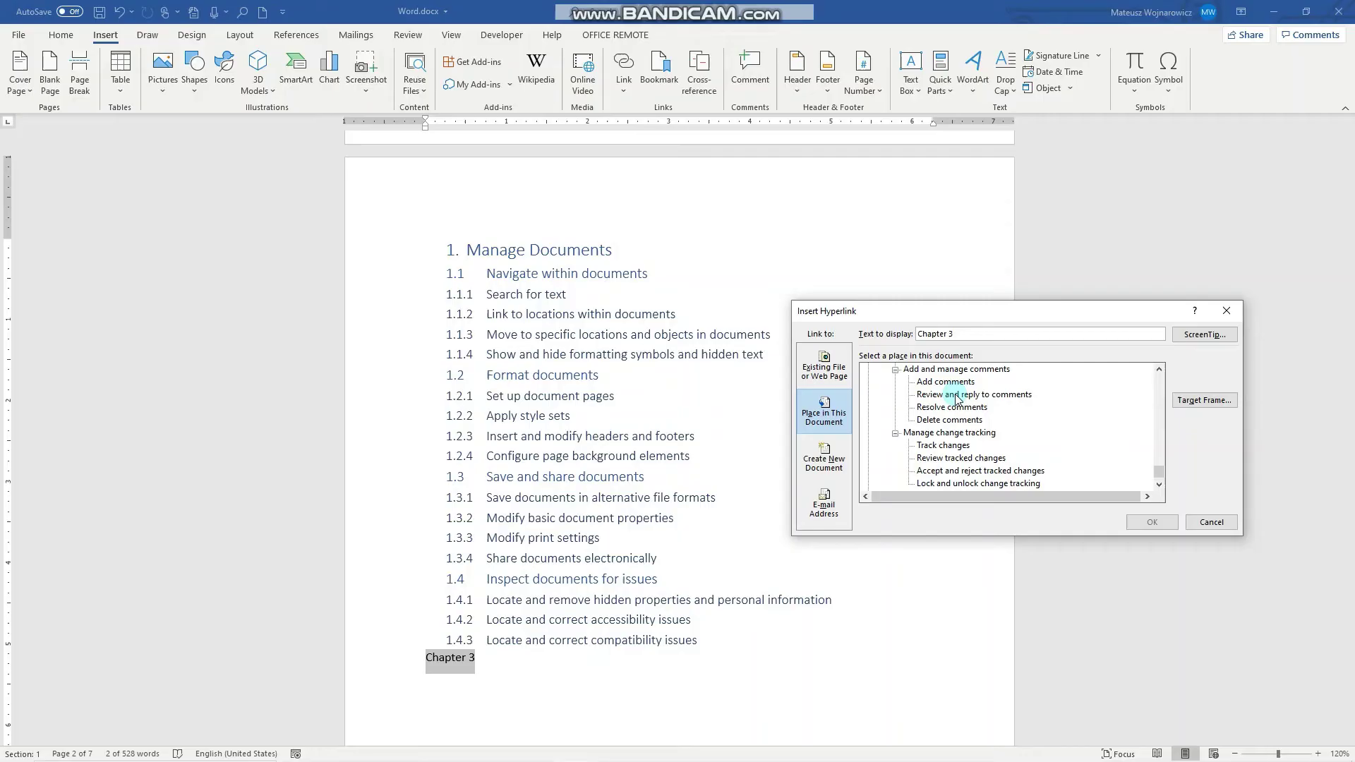
pyautogui.scroll(6, 949, 393)
pyautogui.moveTo(1158, 432); pyautogui.dragTo(1156, 380)
# Choose the 'Manage Tables and Lists' heading as the link target and confirm with OK.
pyautogui.click(893, 382)
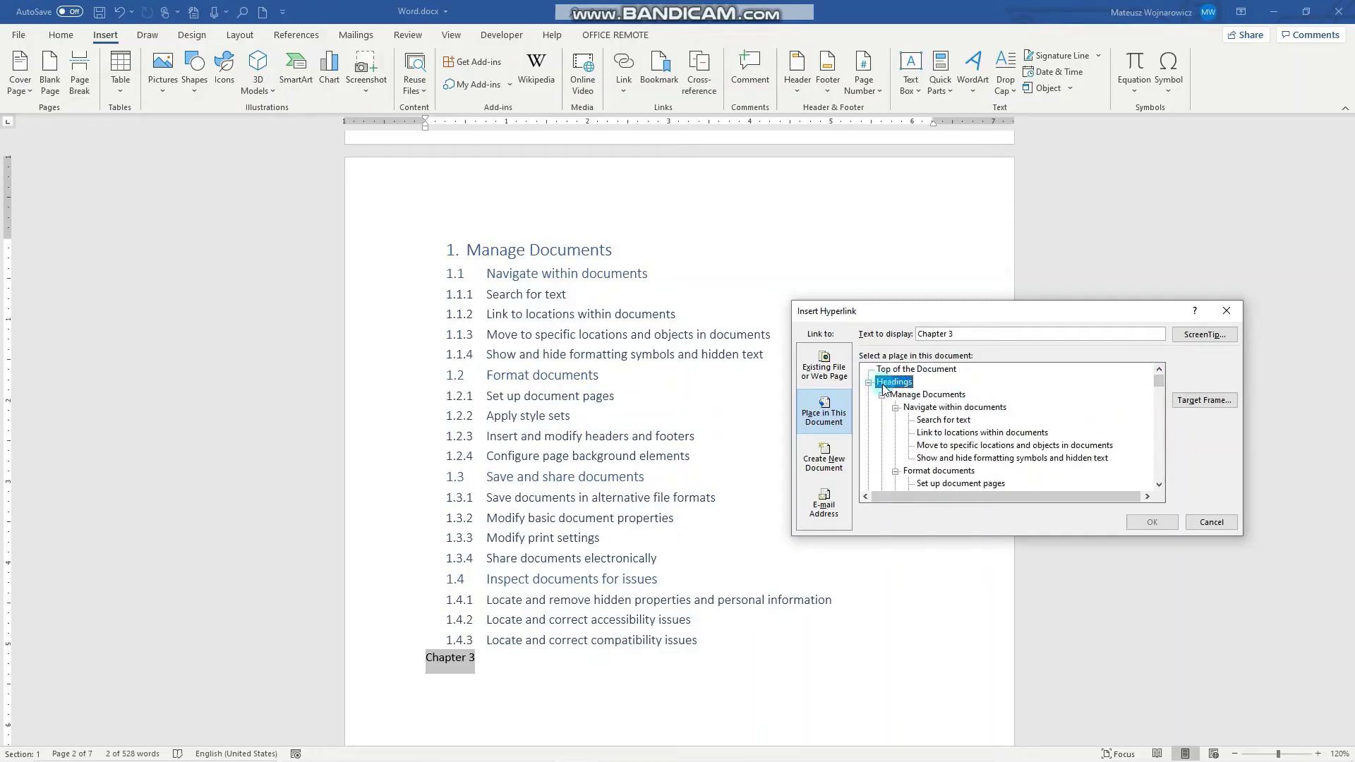
pyautogui.click(869, 382)
pyautogui.click(869, 382)
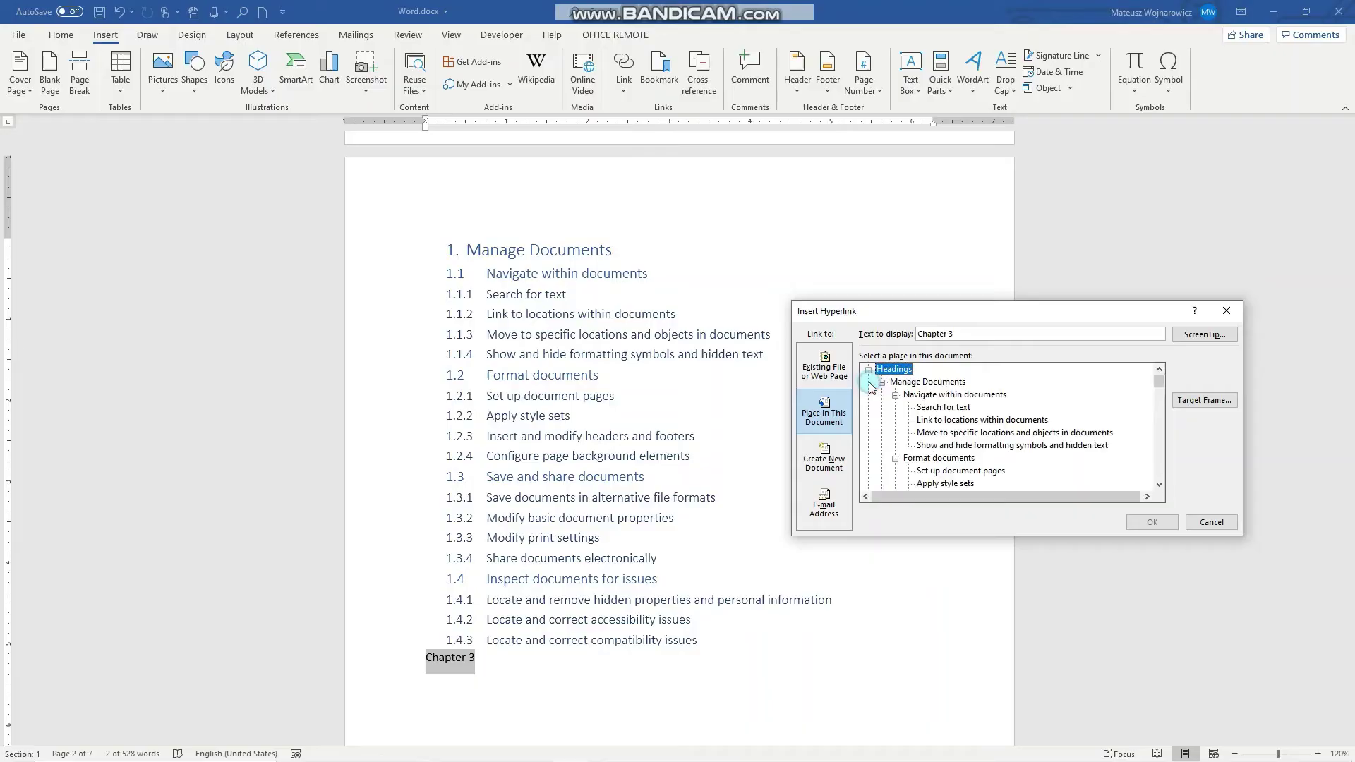
pyautogui.click(883, 381)
pyautogui.click(882, 407)
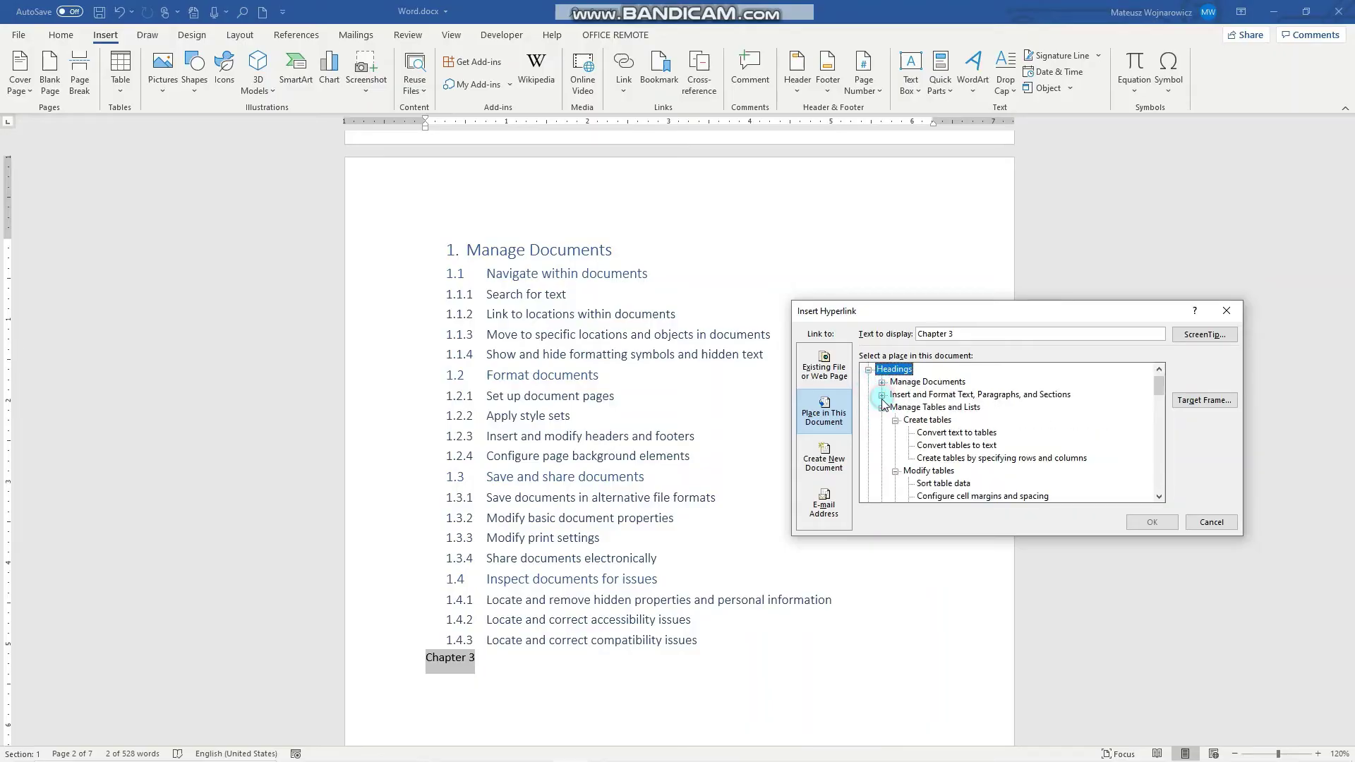
pyautogui.click(882, 407)
pyautogui.click(882, 420)
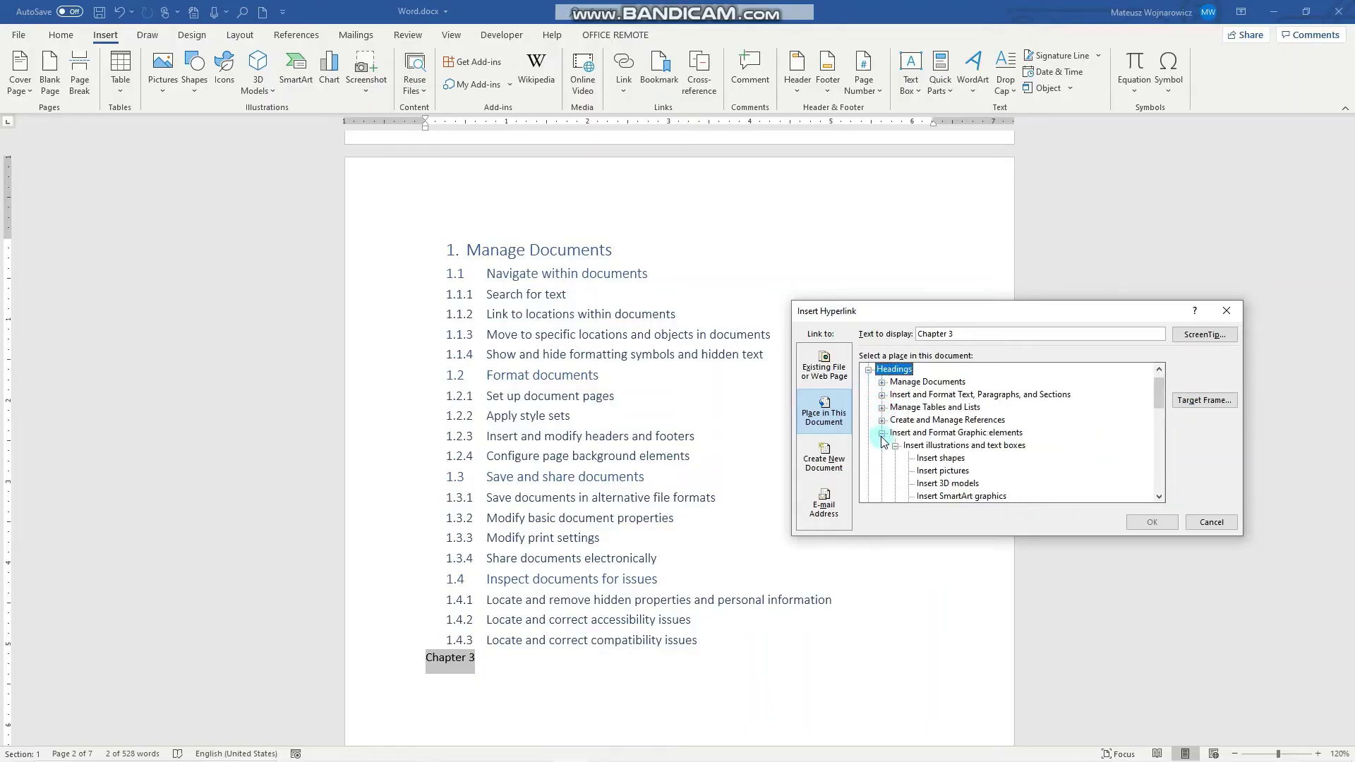
pyautogui.click(882, 433)
pyautogui.click(882, 445)
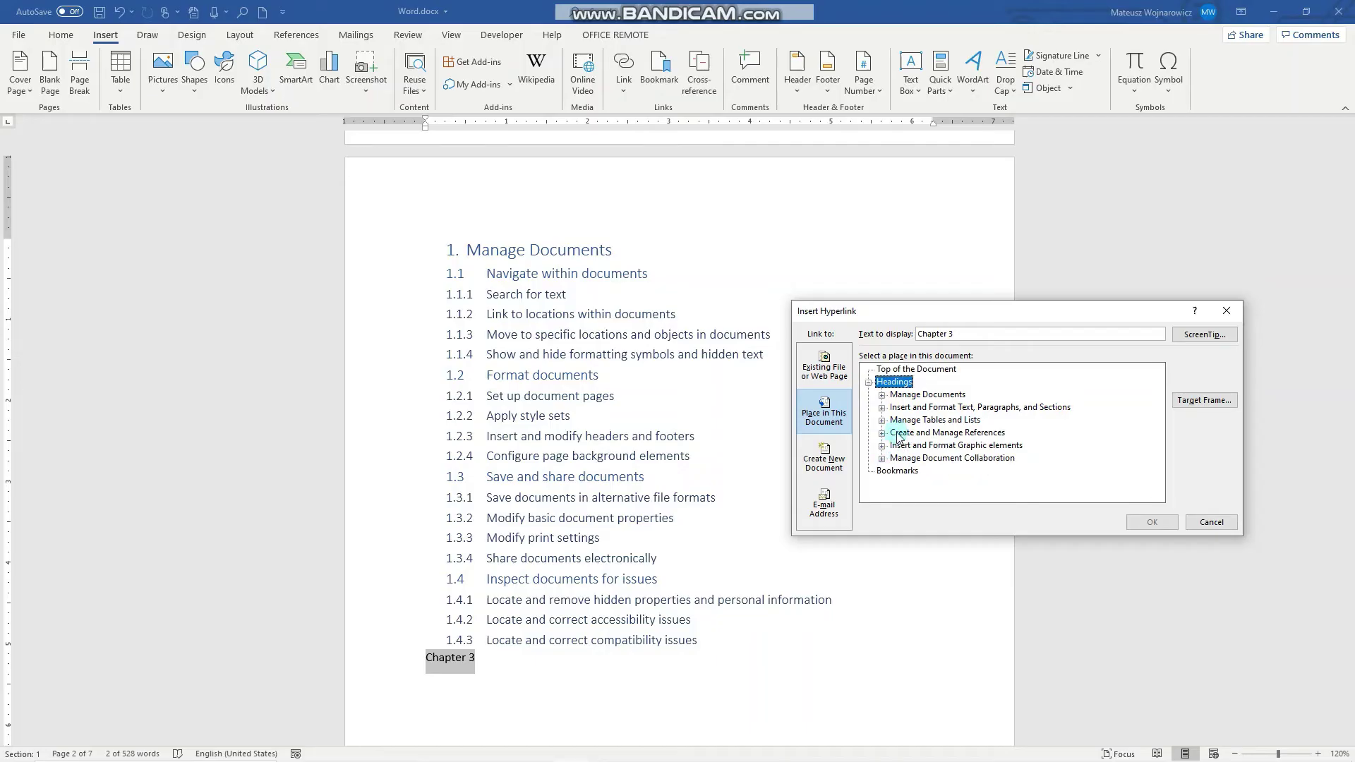
pyautogui.click(901, 423)
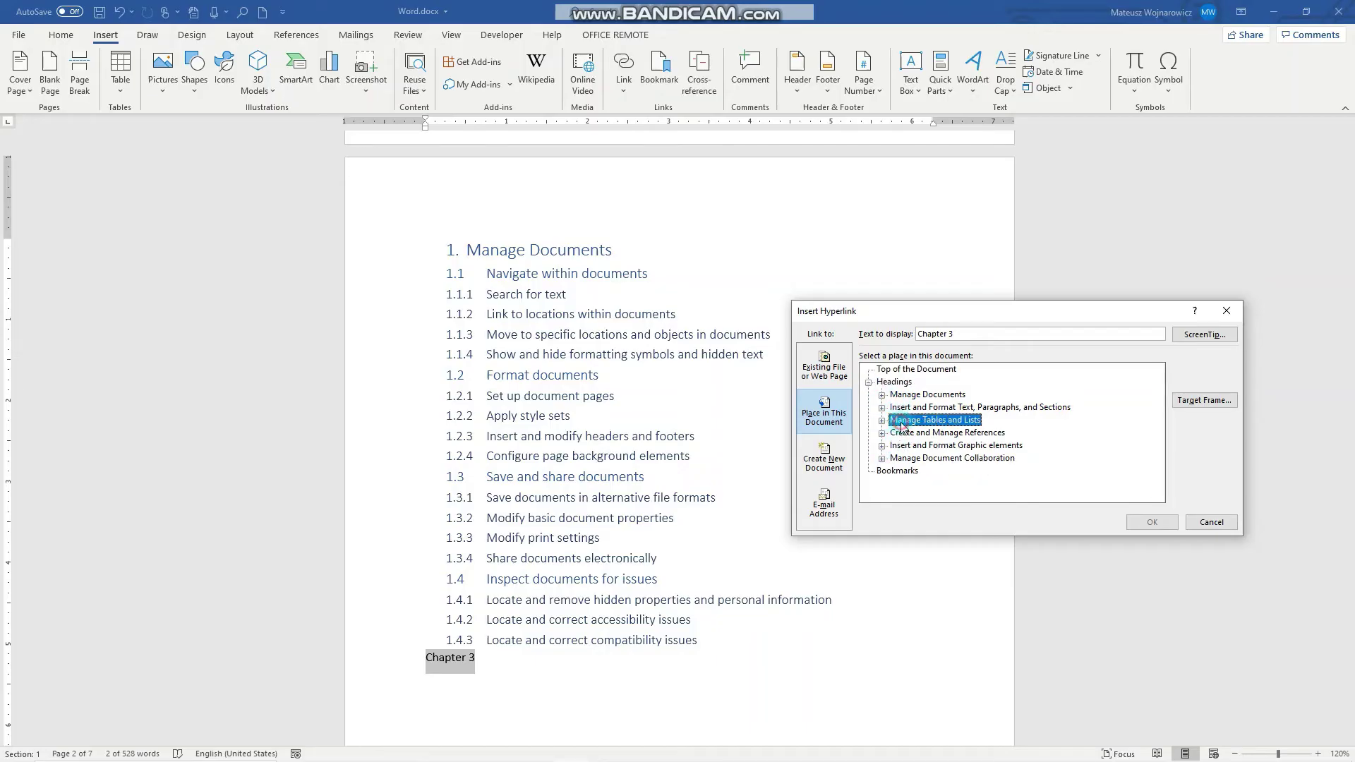
pyautogui.click(1148, 526)
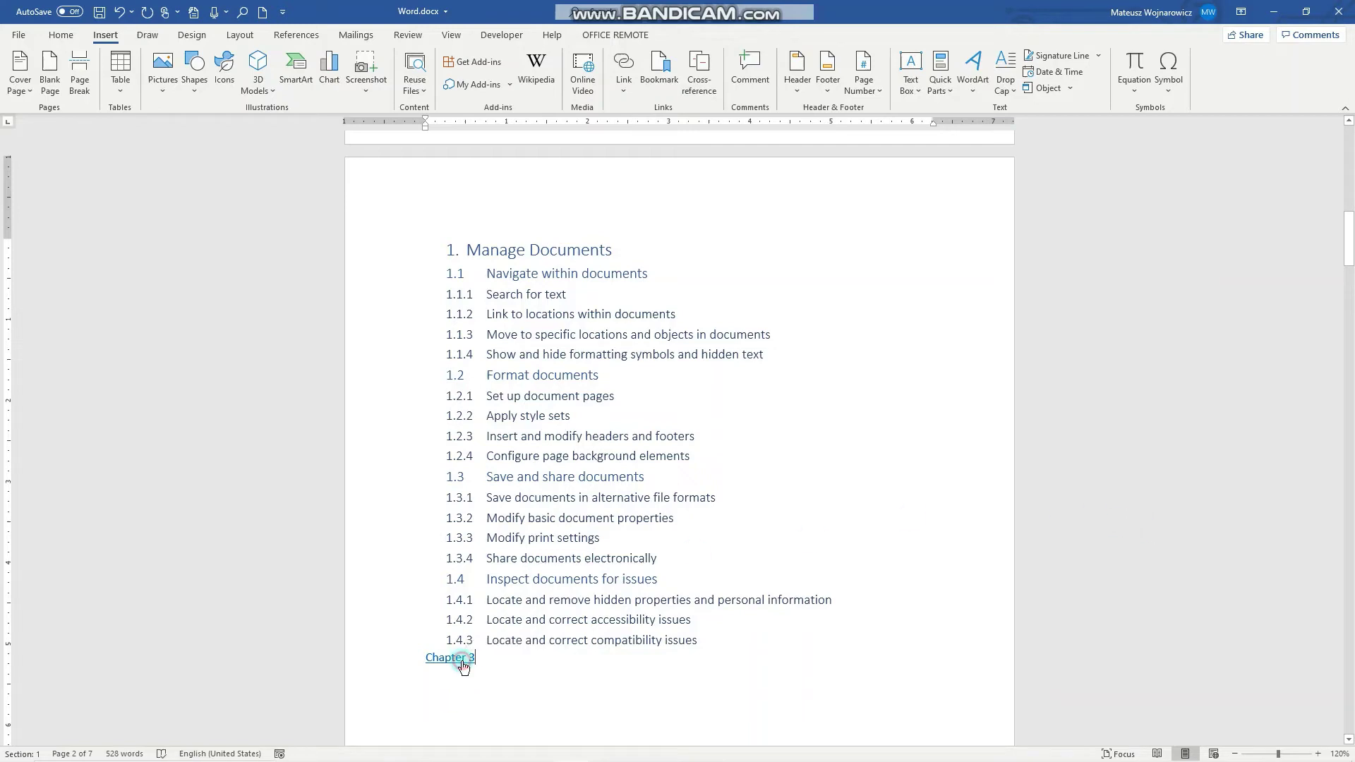
# Follow the Chapter 3 link to the Manage Tables and Lists heading, then return to the Chapter 1 list.
pyautogui.tripleClick(463, 658)
pyautogui.keyDown('ctrl'); pyautogui.click(463, 657); pyautogui.keyUp('ctrl')
pyautogui.click(446, 277)
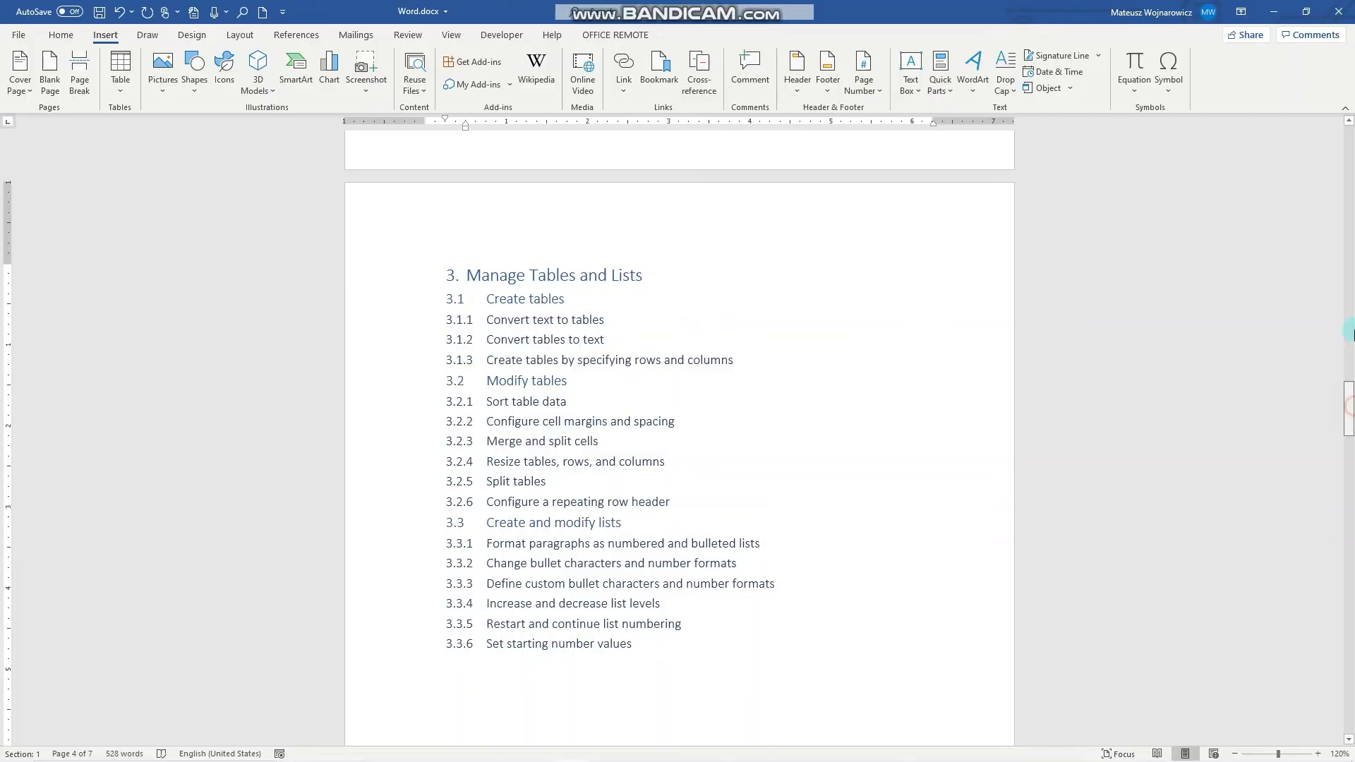
pyautogui.moveTo(1349, 390); pyautogui.dragTo(1349, 257)
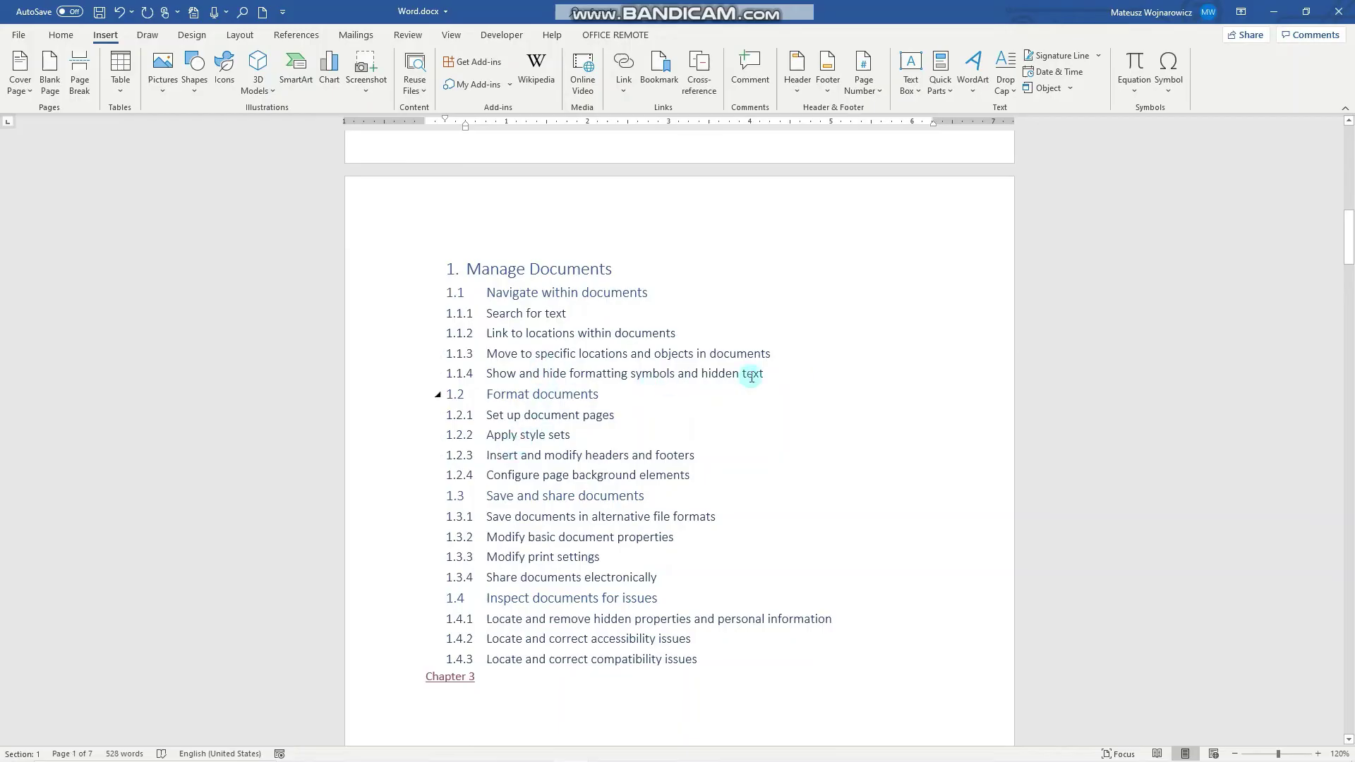
pyautogui.click(784, 372)
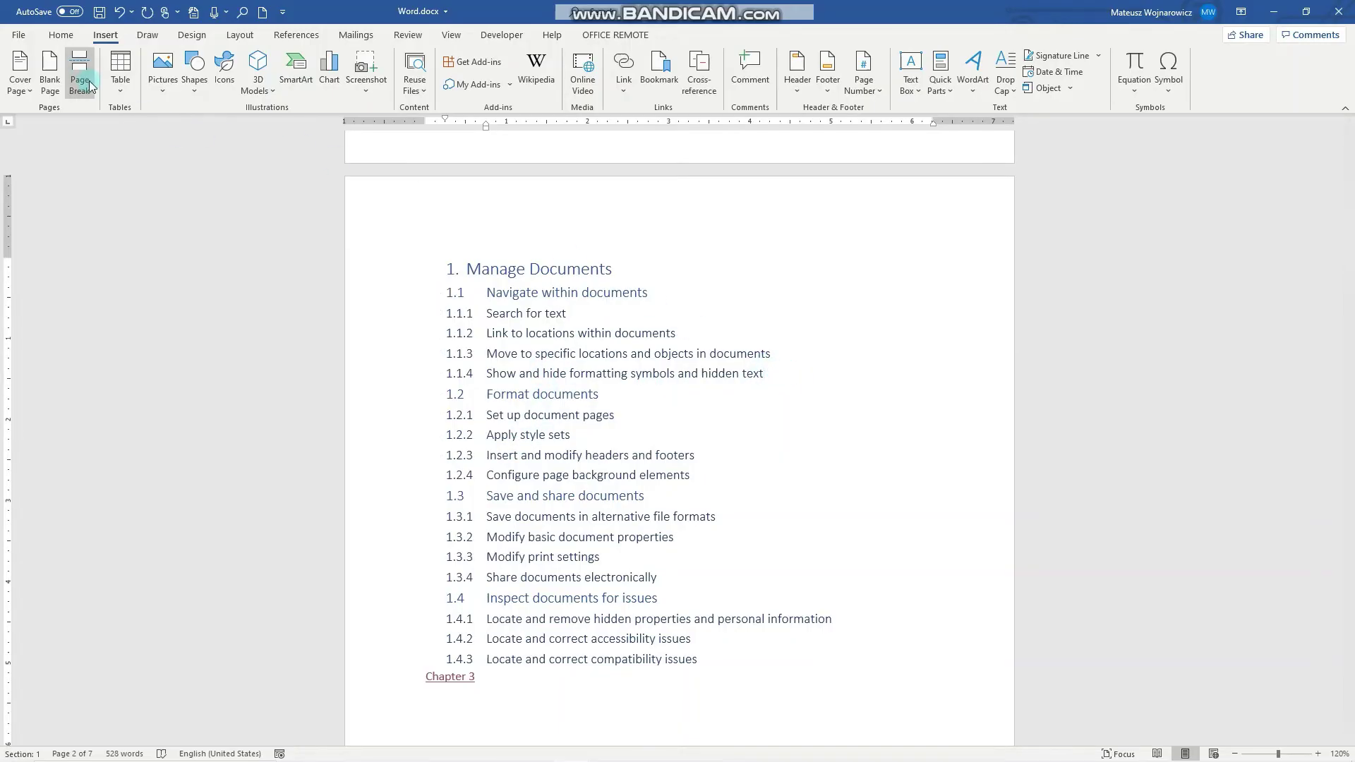
# Turn on Show/Hide ¶ to reveal paragraph marks, tab arrows and the page break after Chapter 3.
pyautogui.click(75, 38)
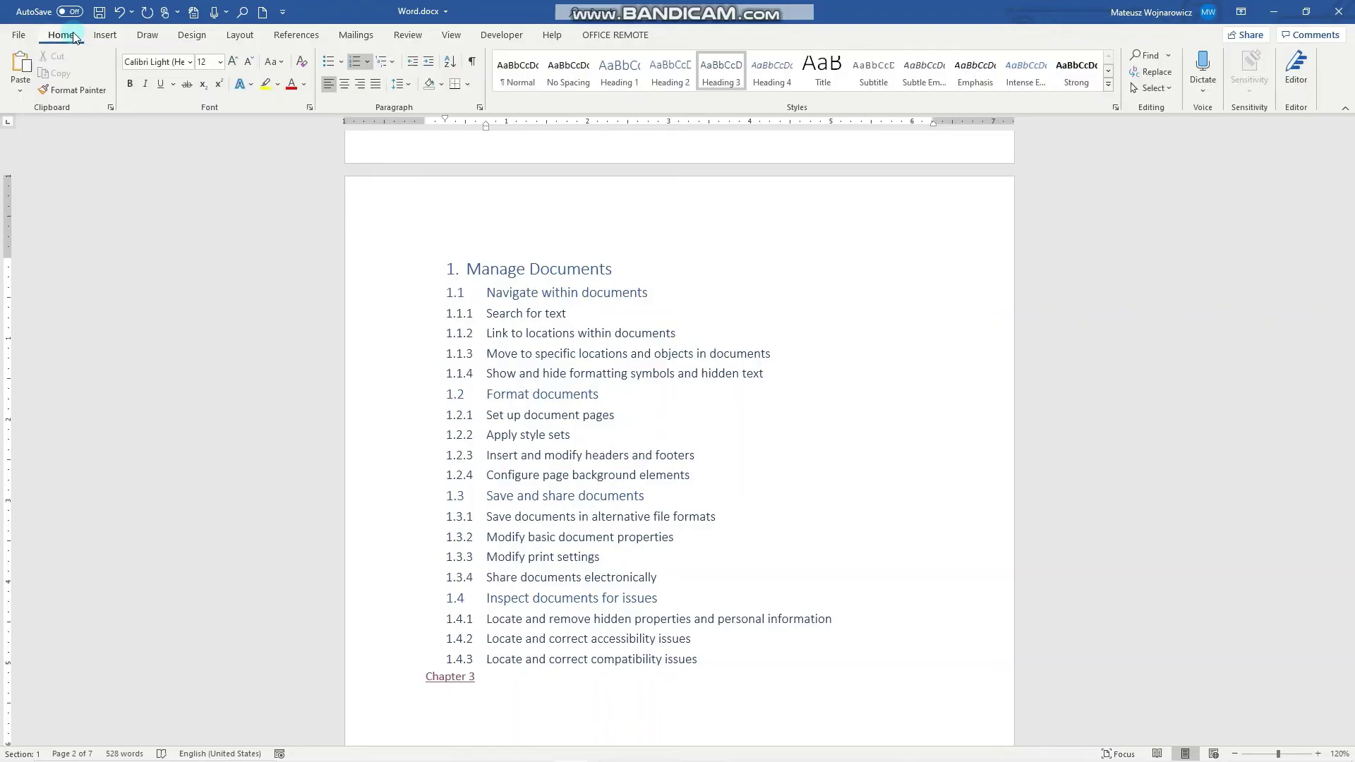
pyautogui.click(472, 64)
pyautogui.scroll(-1, 634, 590)
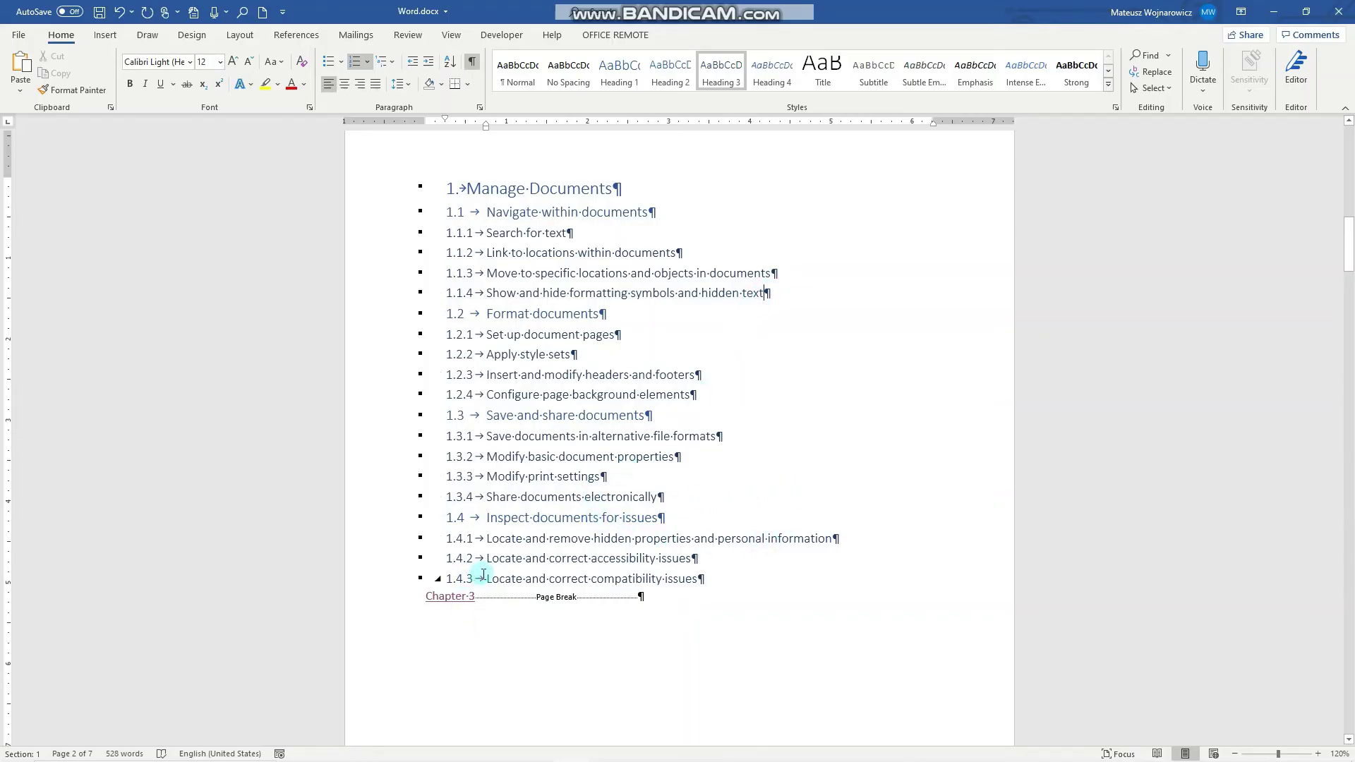
# In Word Options > Display, tick 'Hidden text' so hidden text always shows on screen.
pyautogui.click(21, 37)
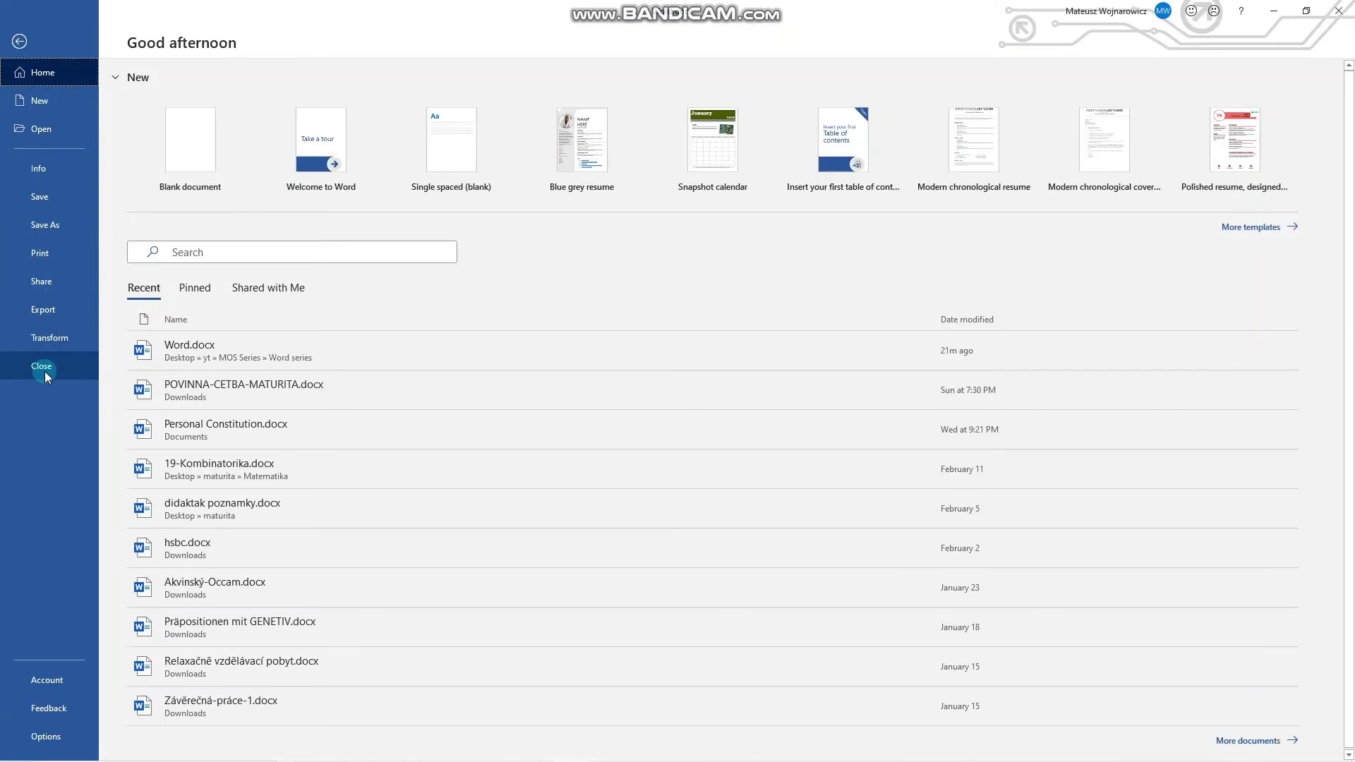
pyautogui.click(44, 737)
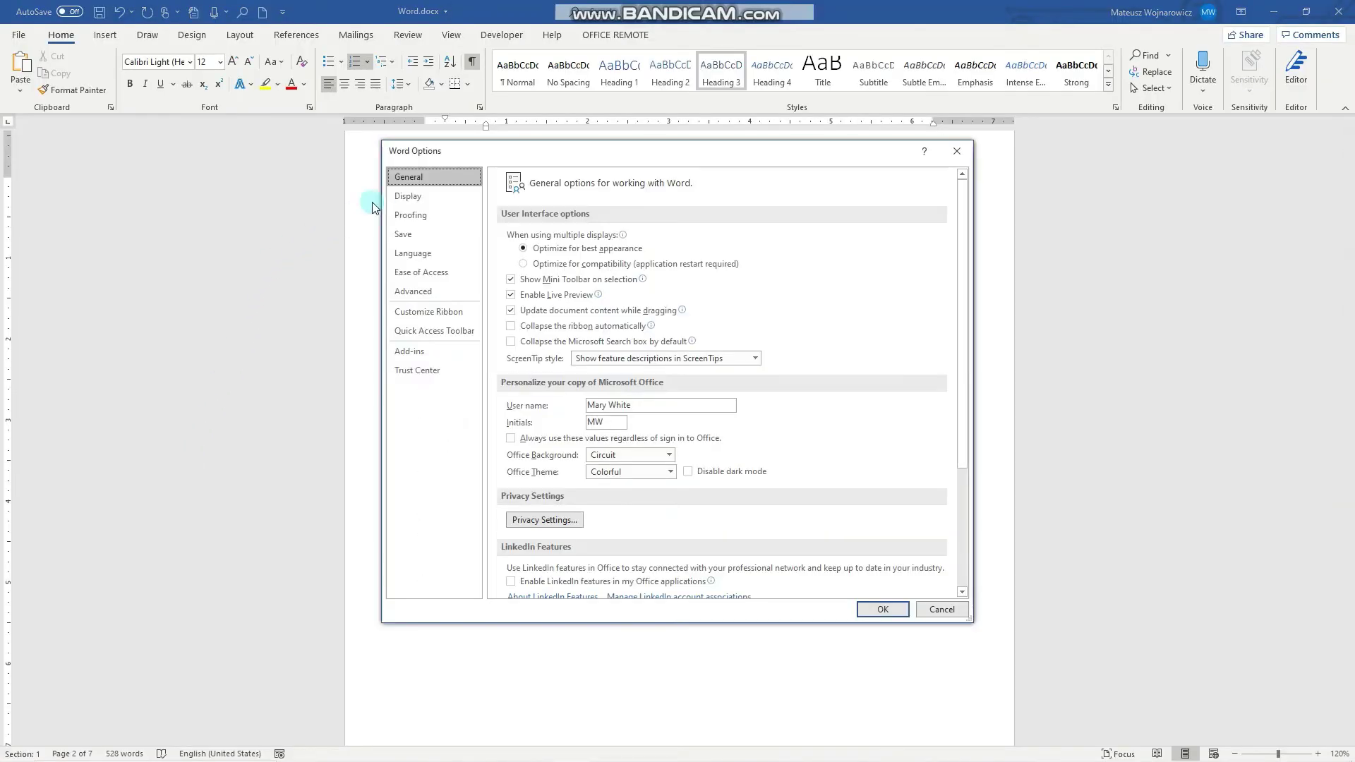
pyautogui.click(408, 196)
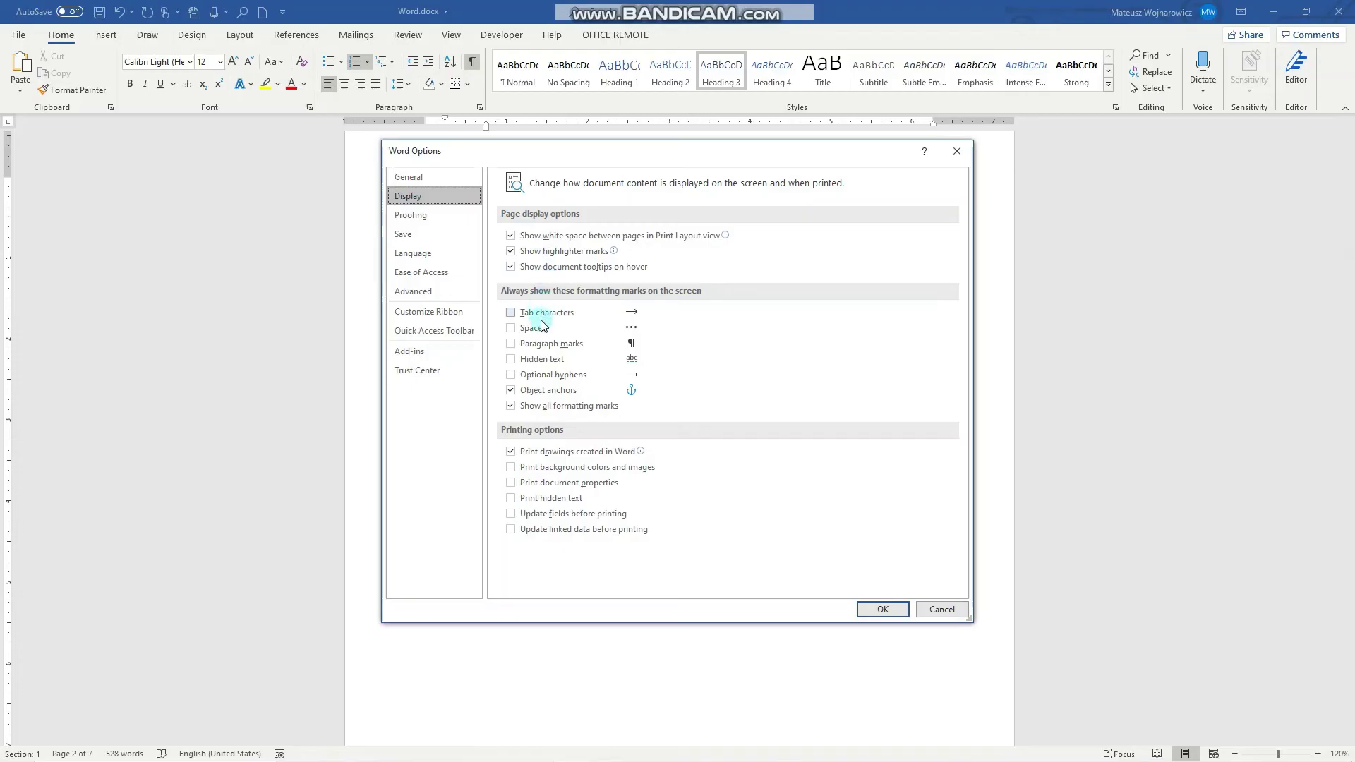
pyautogui.click(531, 360)
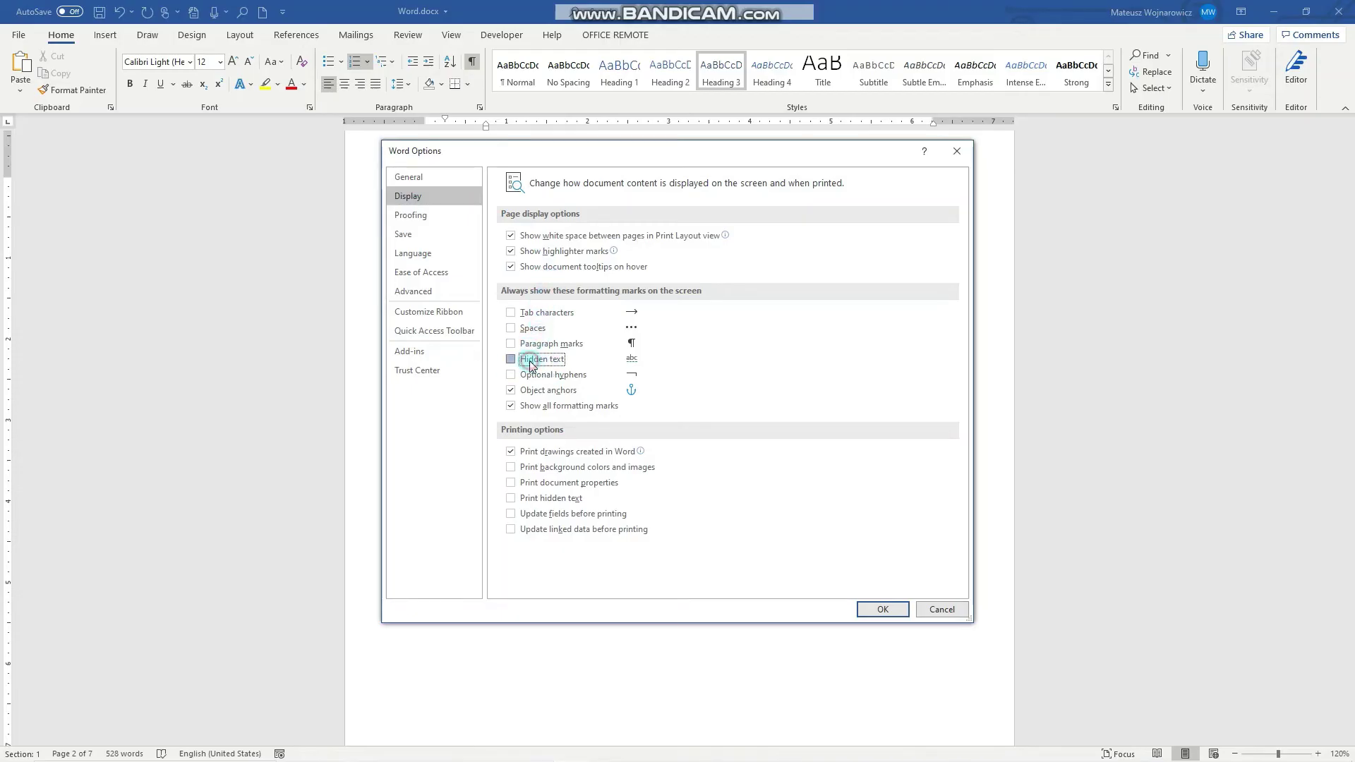
pyautogui.click(883, 610)
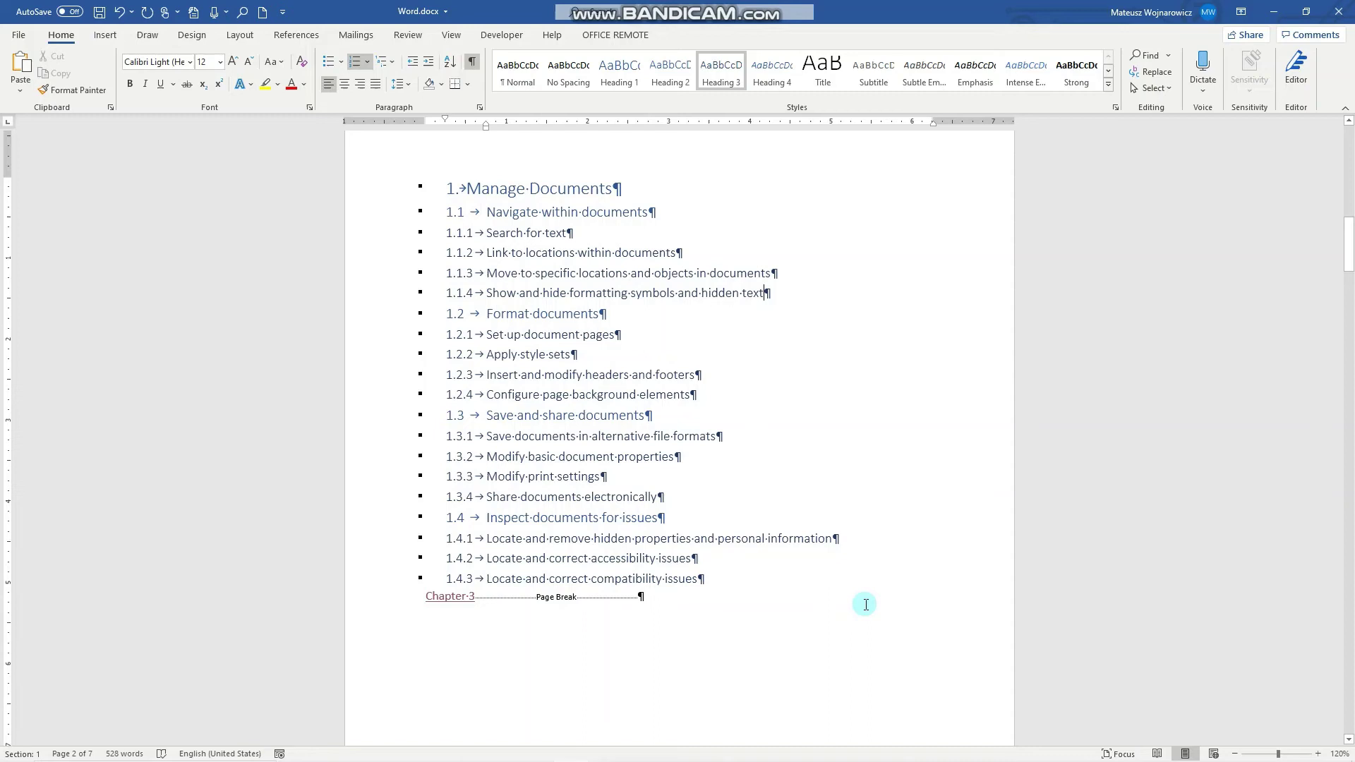
# Select 'Chapter 3' and tick Hidden in the Font dialog.
pyautogui.click(475, 598)
pyautogui.moveTo(475, 598); pyautogui.dragTo(426, 598)
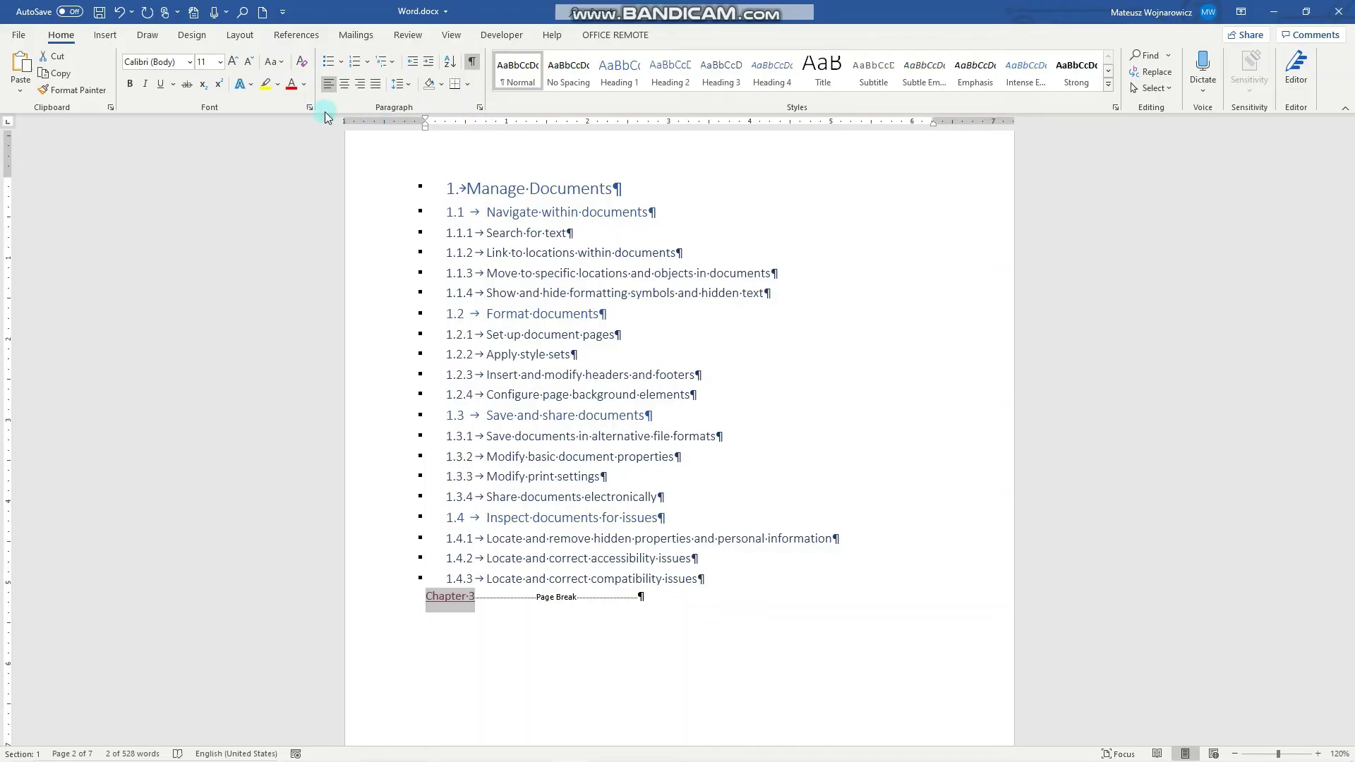
pyautogui.click(310, 108)
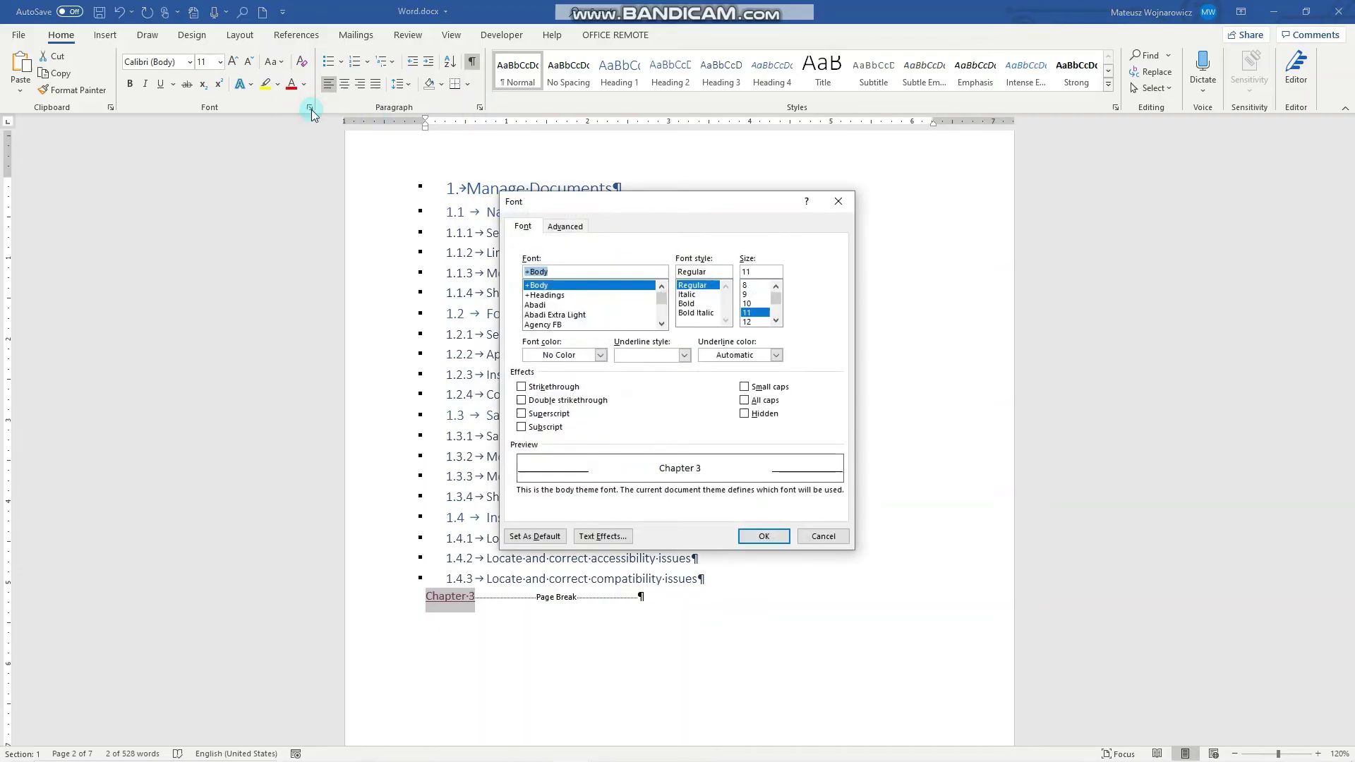
pyautogui.click(744, 414)
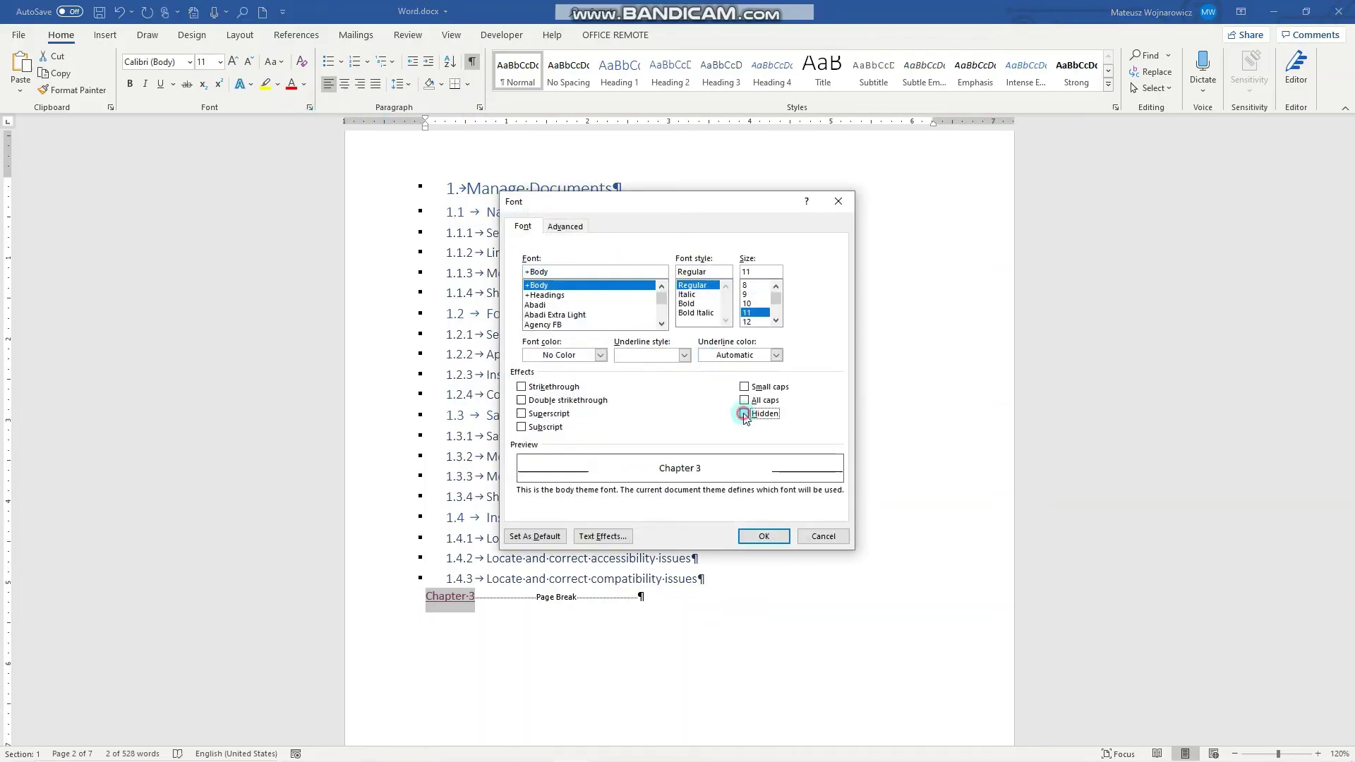
pyautogui.click(769, 537)
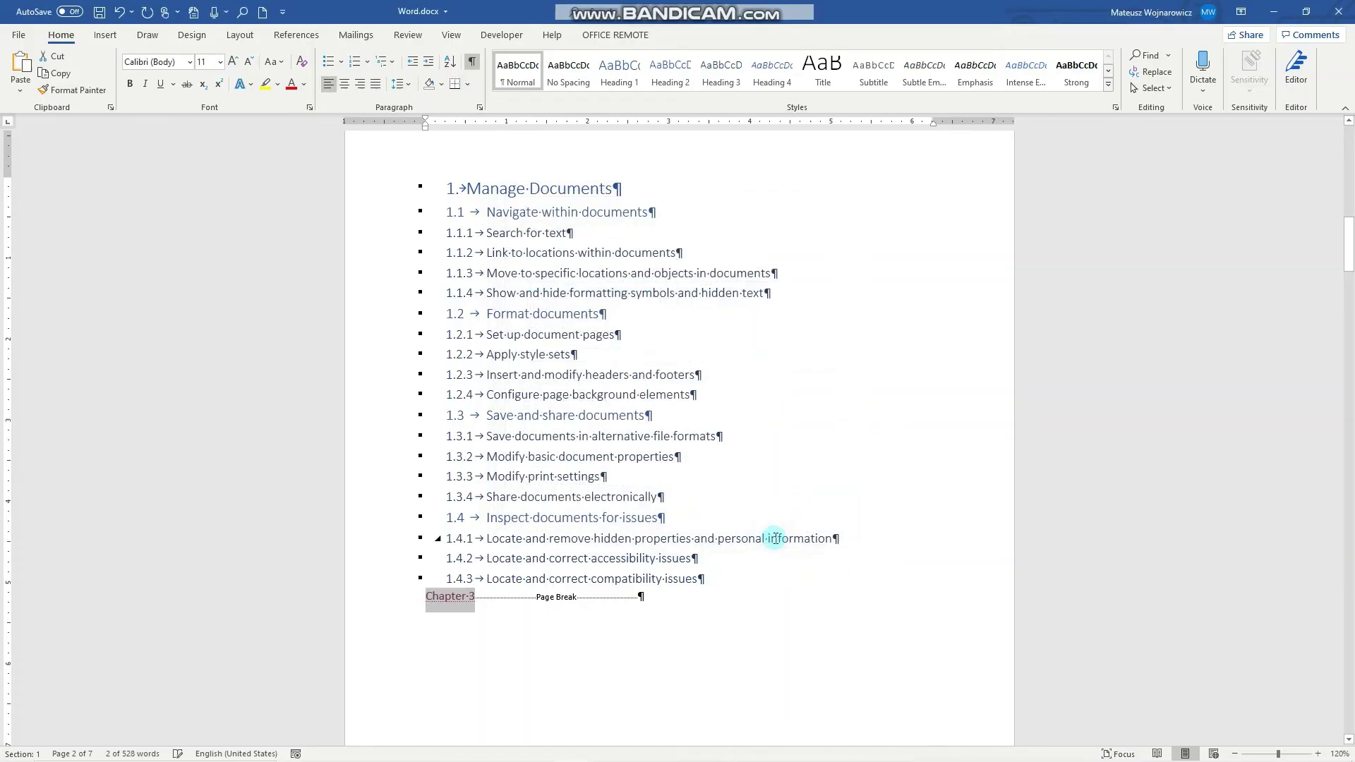
# Turn off Show/Hide ¶ so formatting marks are hidden again.
pyautogui.click(425, 605)
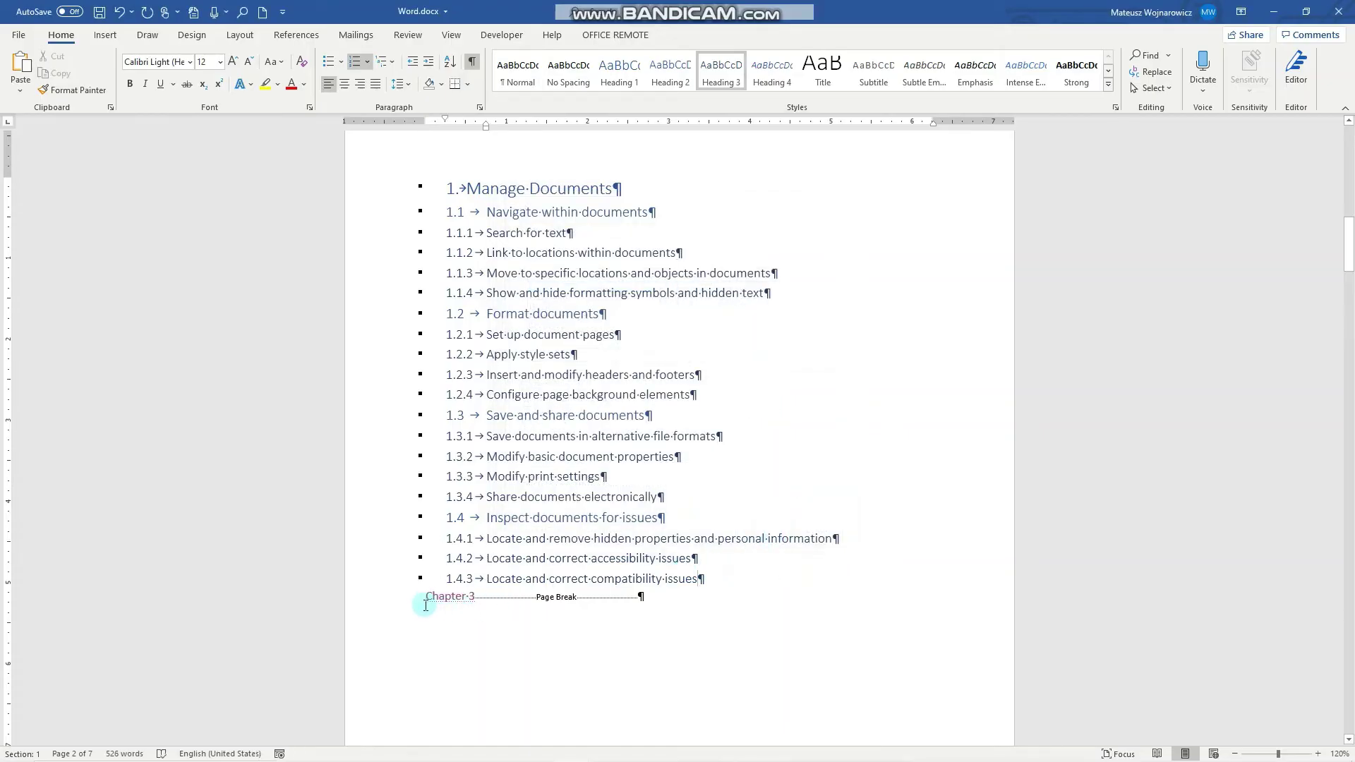
pyautogui.keyDown('ctrl'); pyautogui.scroll(6, 439, 602); pyautogui.keyUp('ctrl')
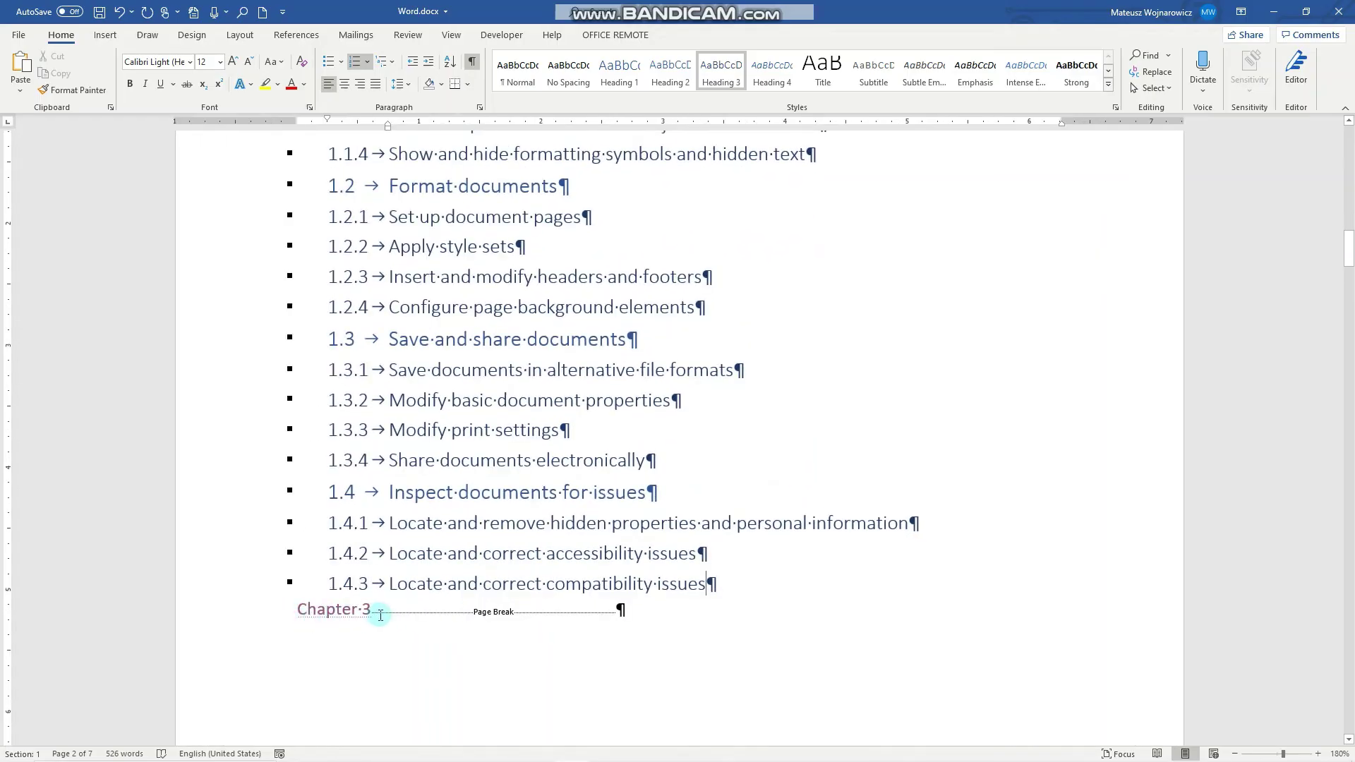
pyautogui.click(382, 615)
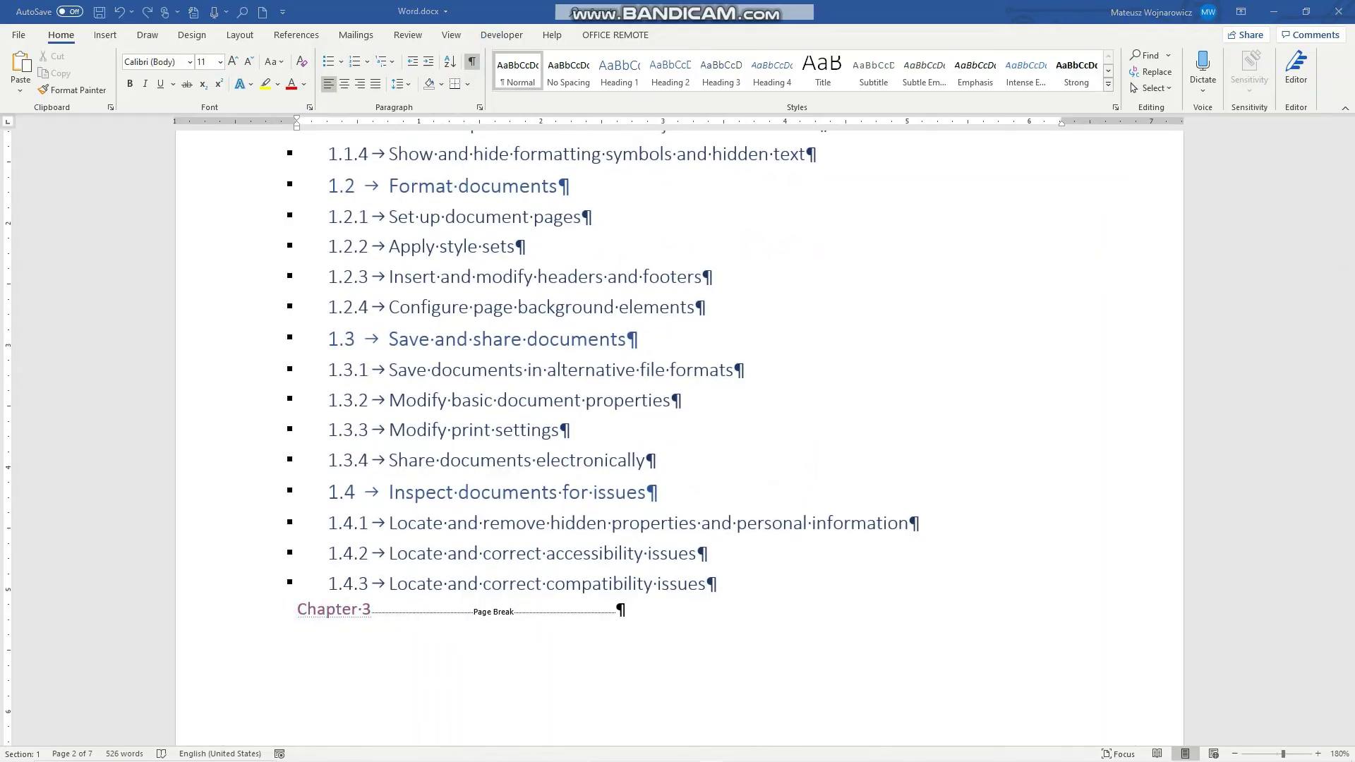
pyautogui.click(473, 63)
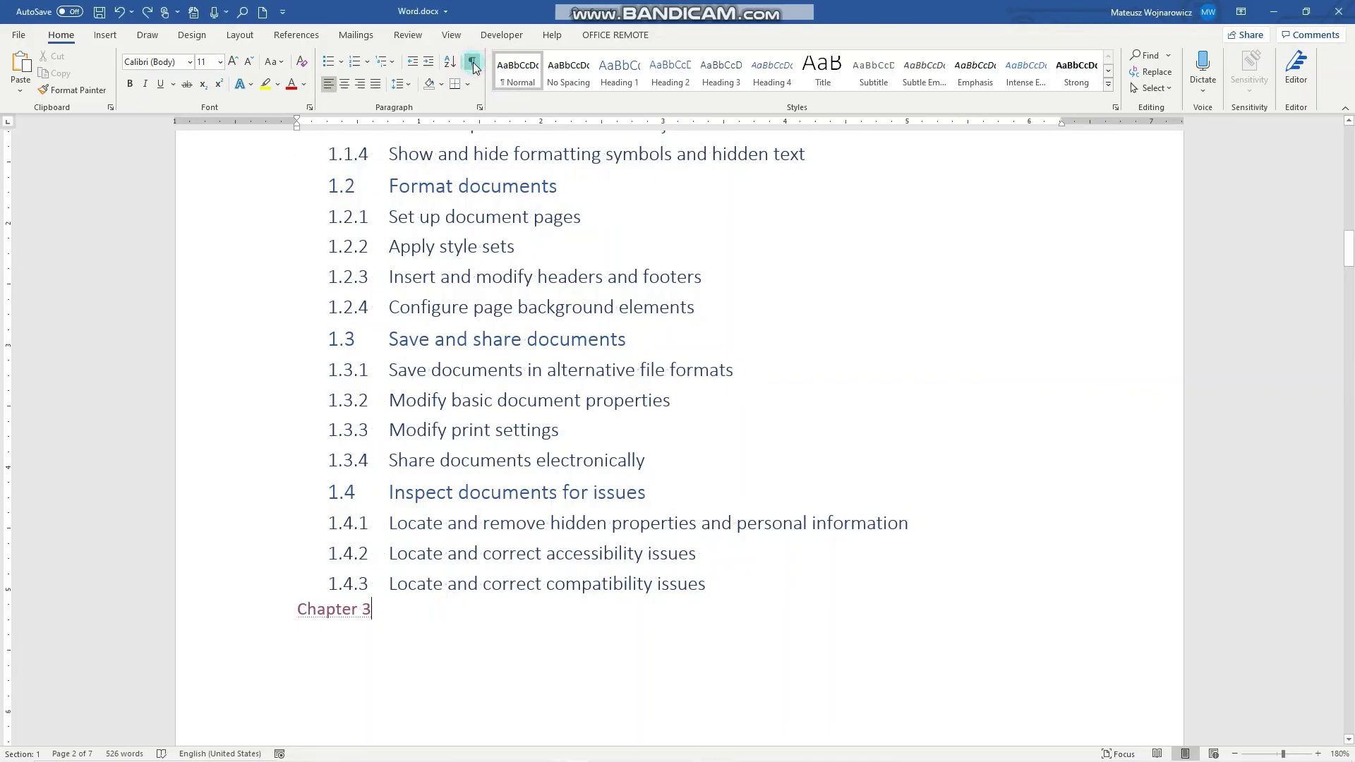
# Check the 6-page print preview to confirm Chapter 3 won't print, then return to the document.
pyautogui.click(10, 41)
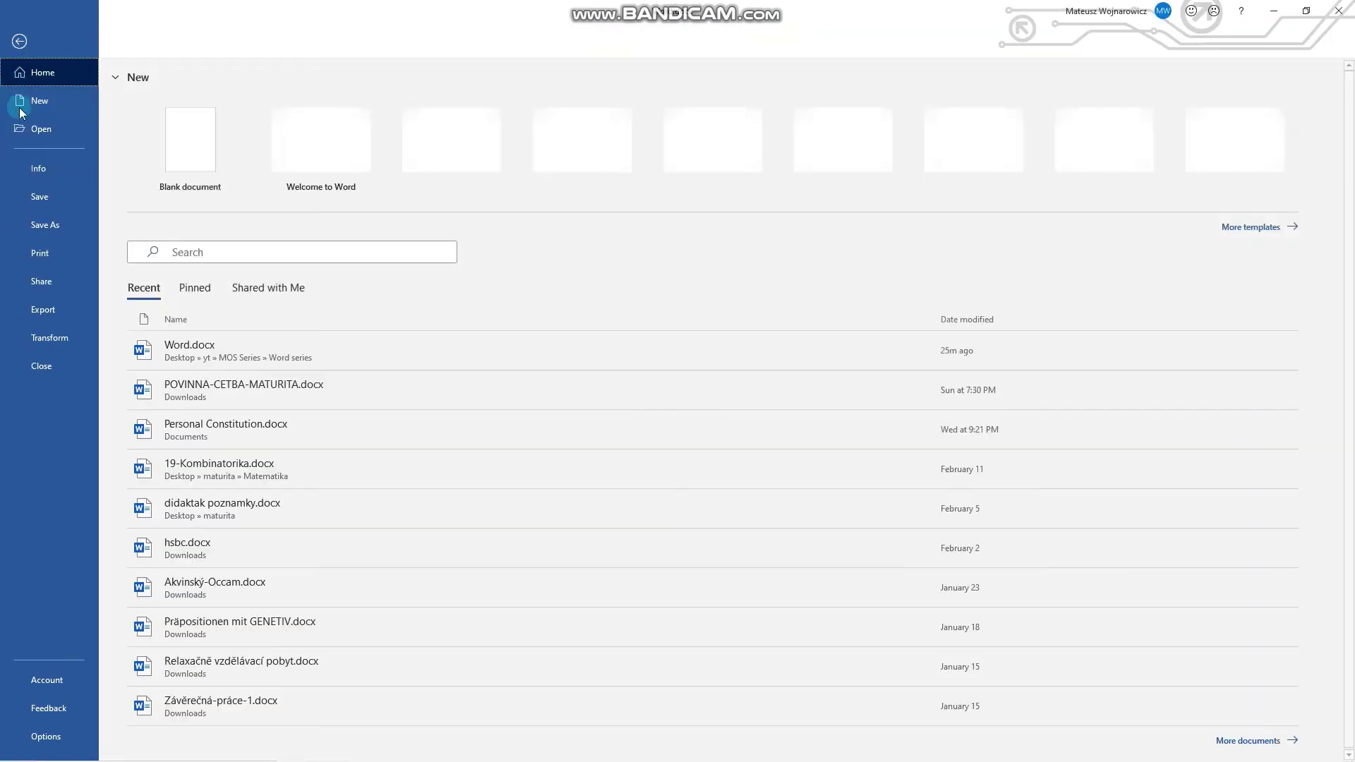
pyautogui.click(44, 255)
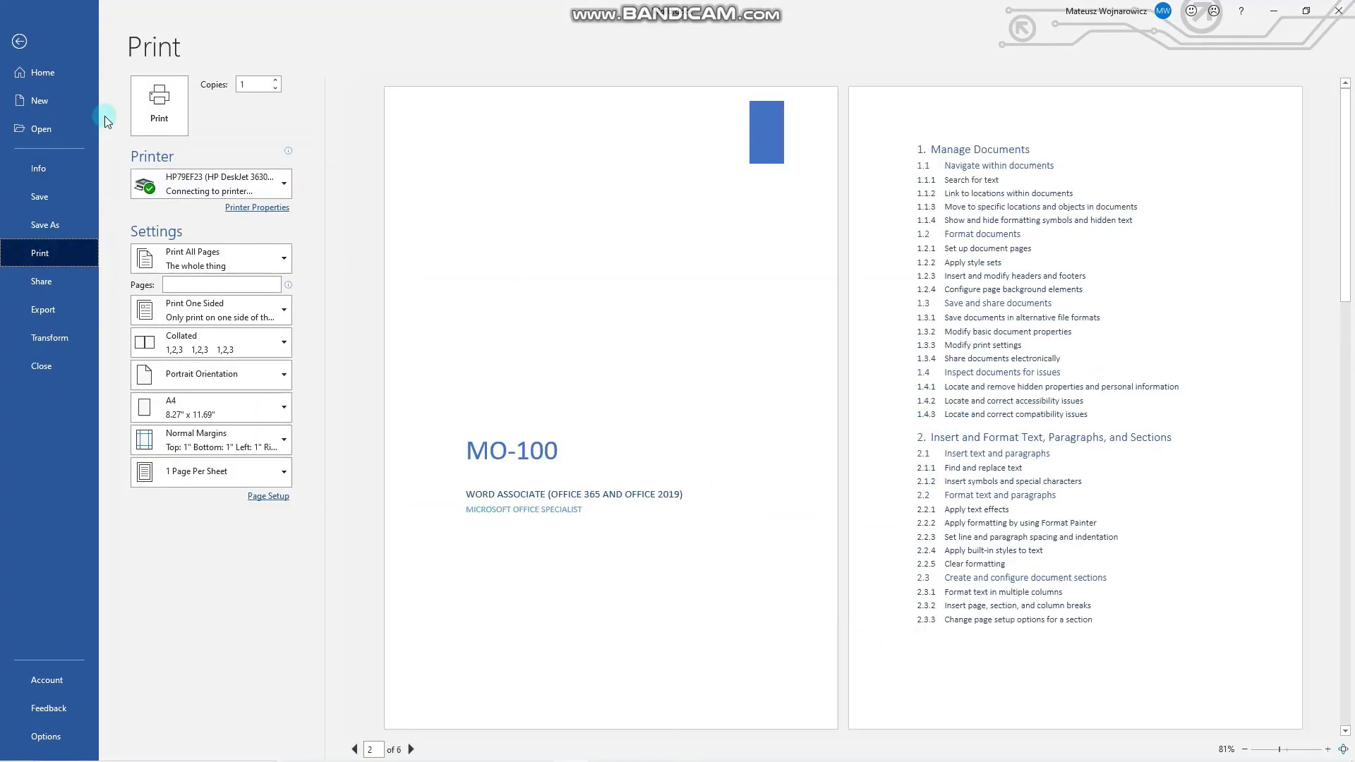
pyautogui.click(20, 41)
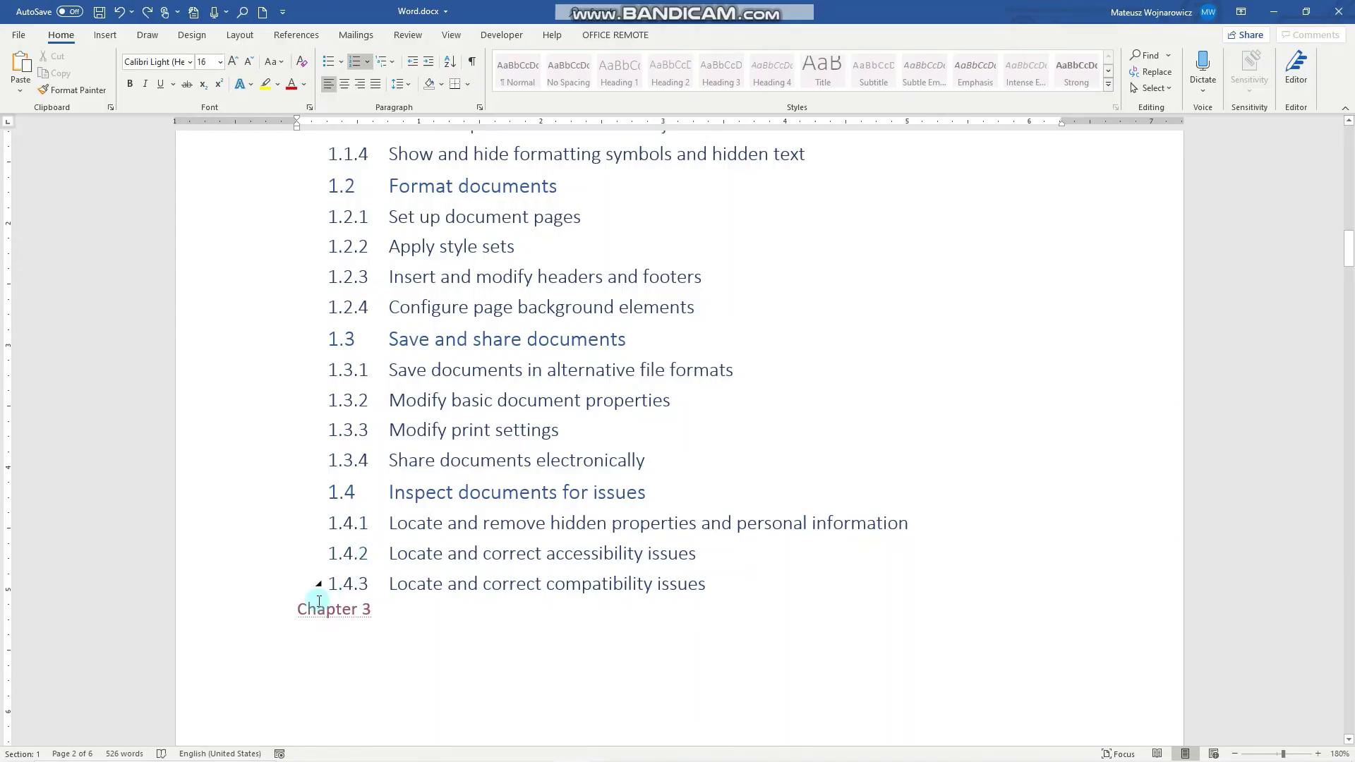
# Select the 'Chapter 3' link and clear its Hidden font formatting.
pyautogui.click(291, 612)
pyautogui.moveTo(296, 608); pyautogui.dragTo(387, 608)
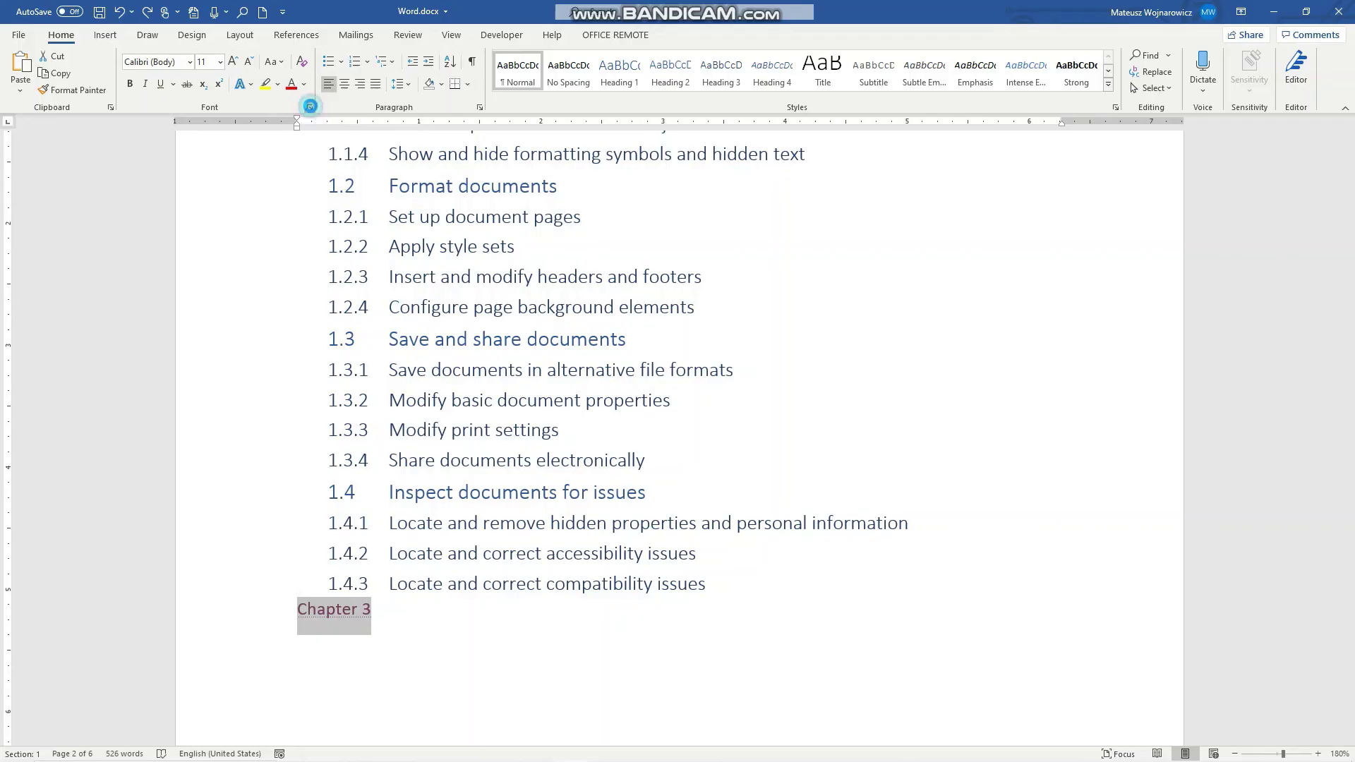
pyautogui.click(310, 106)
pyautogui.click(745, 413)
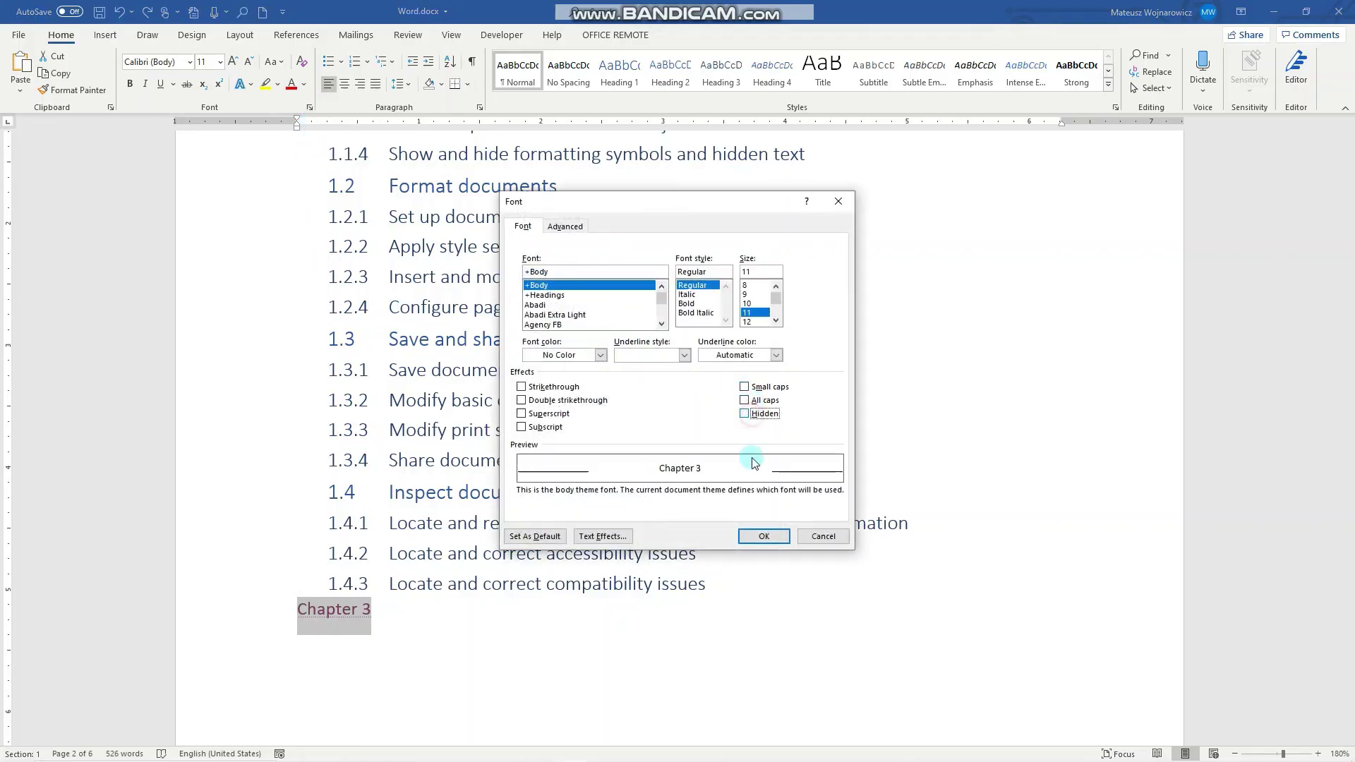
pyautogui.click(764, 537)
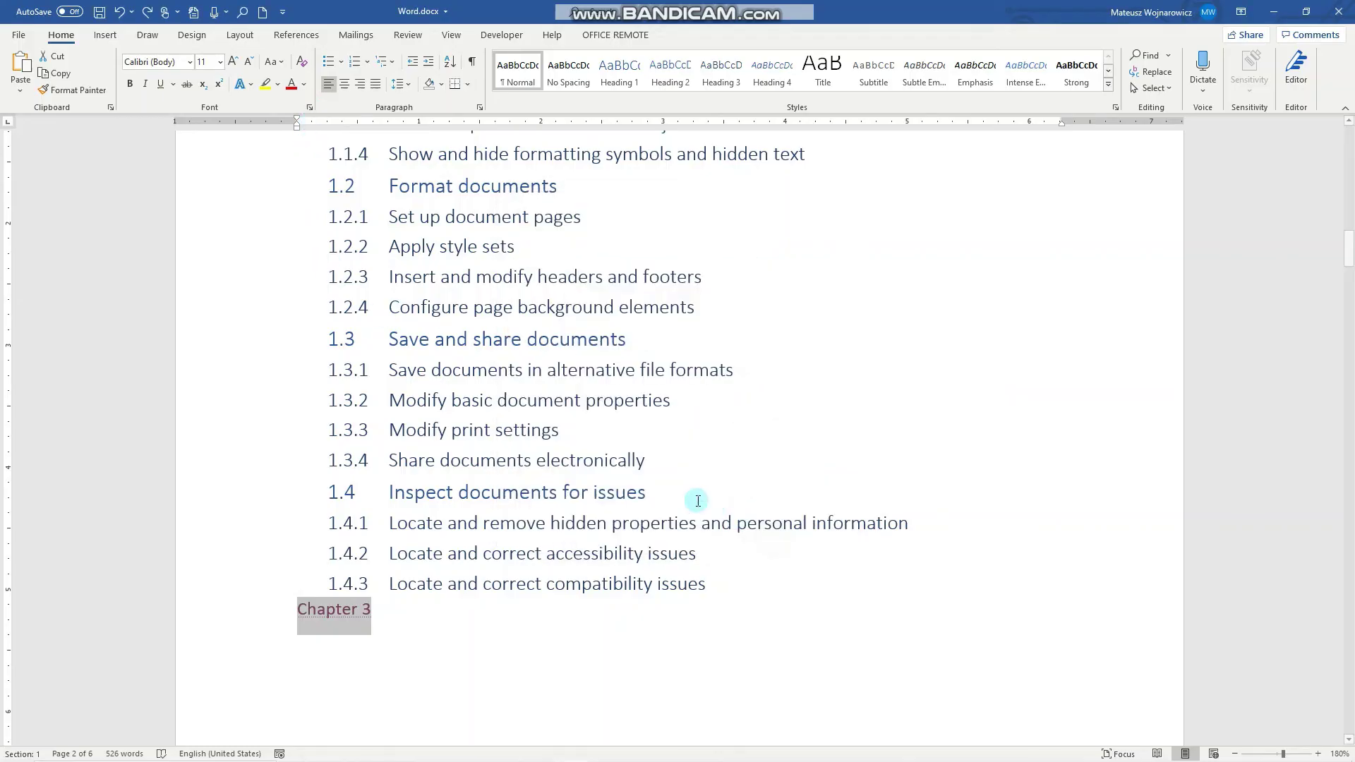
# Check in print preview that 'Chapter 3' now appears on page 2, then return to the document.
pyautogui.click(19, 35)
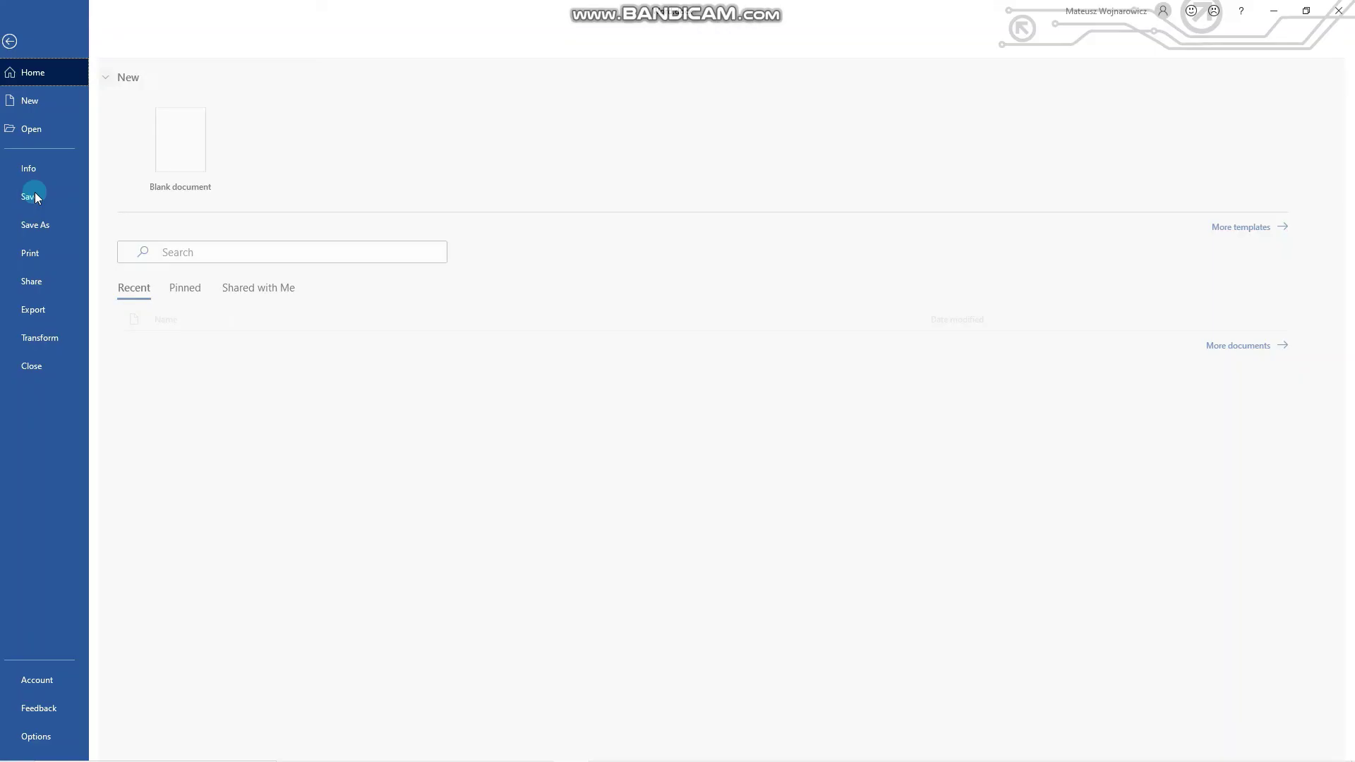
pyautogui.click(62, 253)
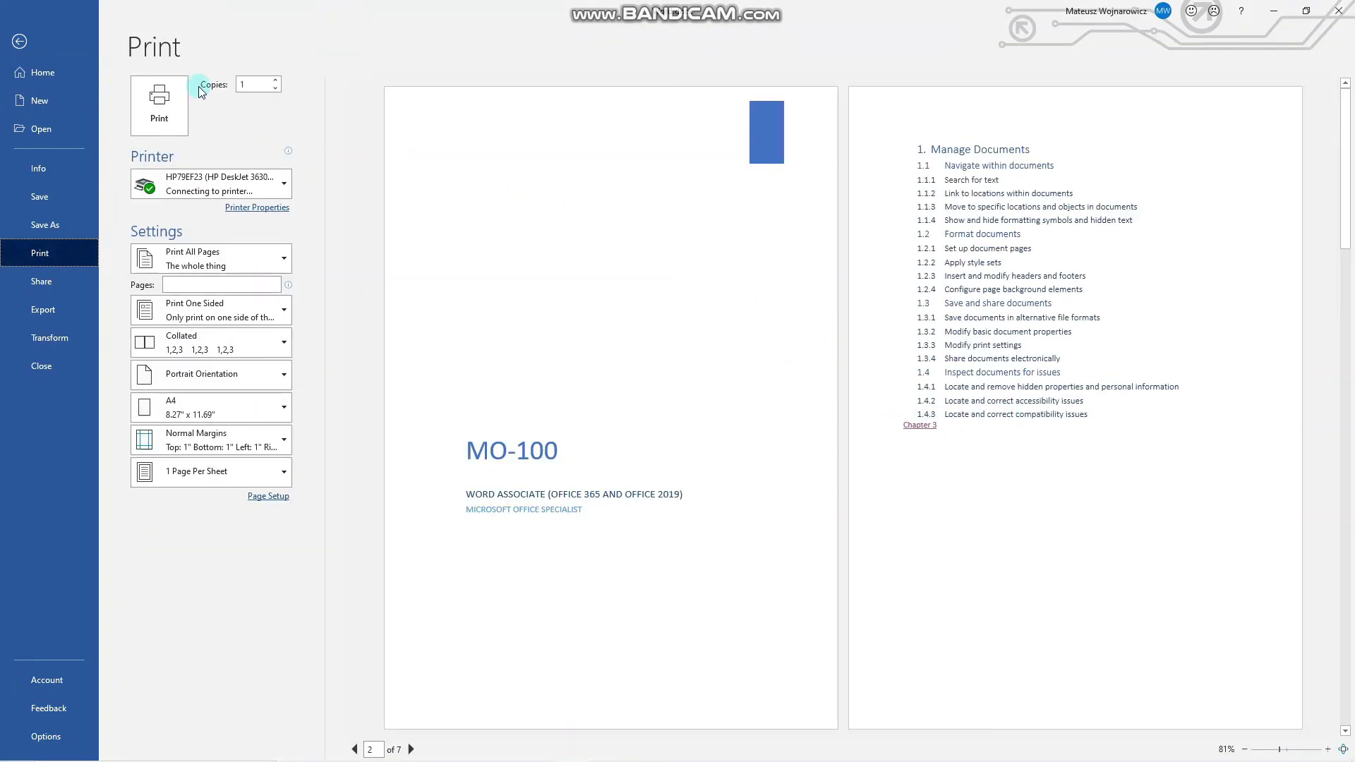
pyautogui.click(45, 39)
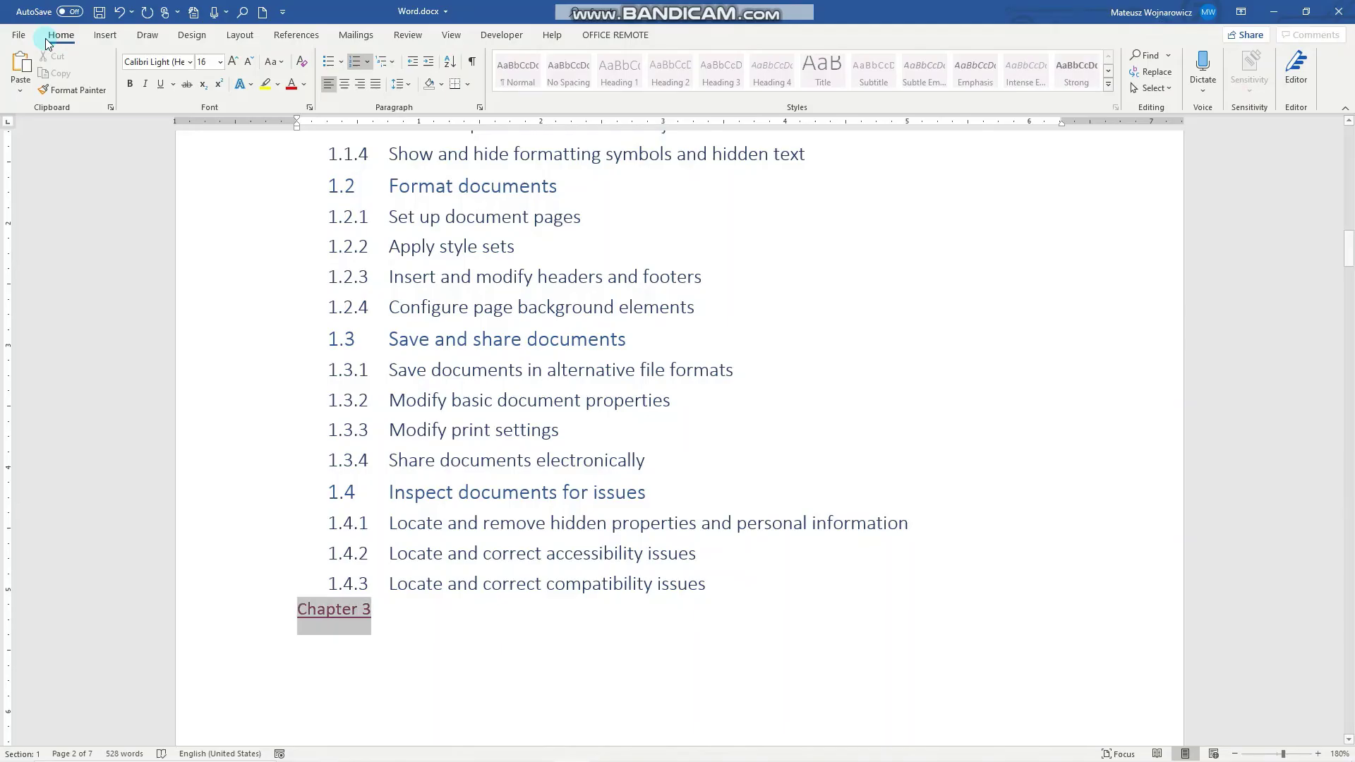
pyautogui.click(349, 583)
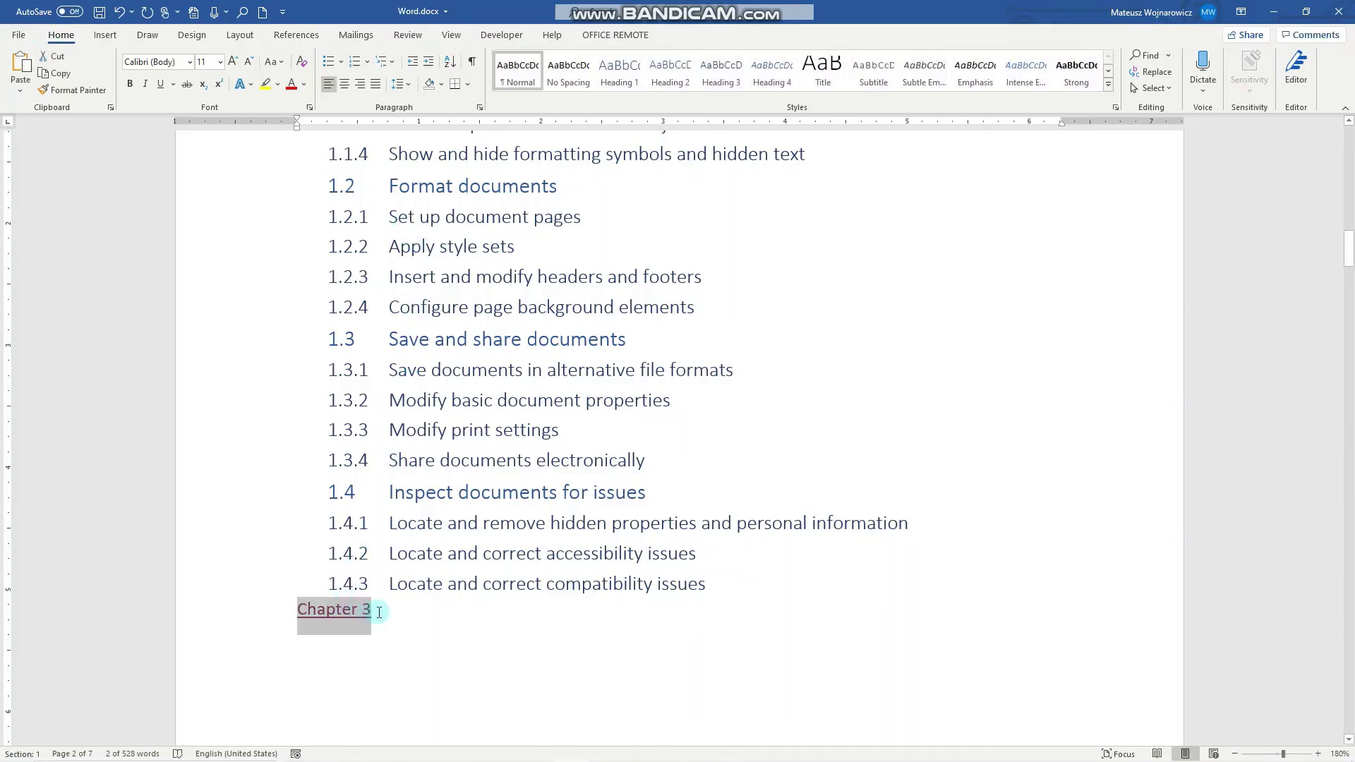